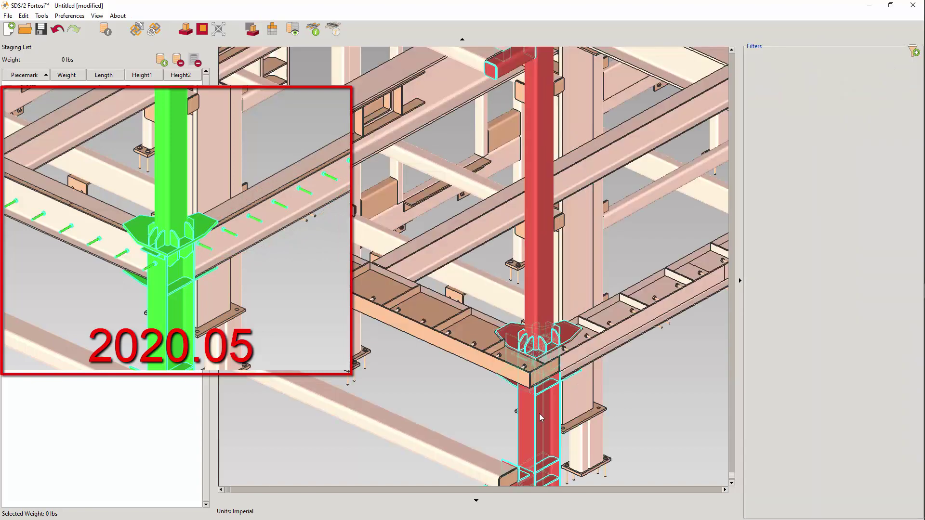
Select a column and the long beam to check their weight, then clear the selection
left_click(540, 414)
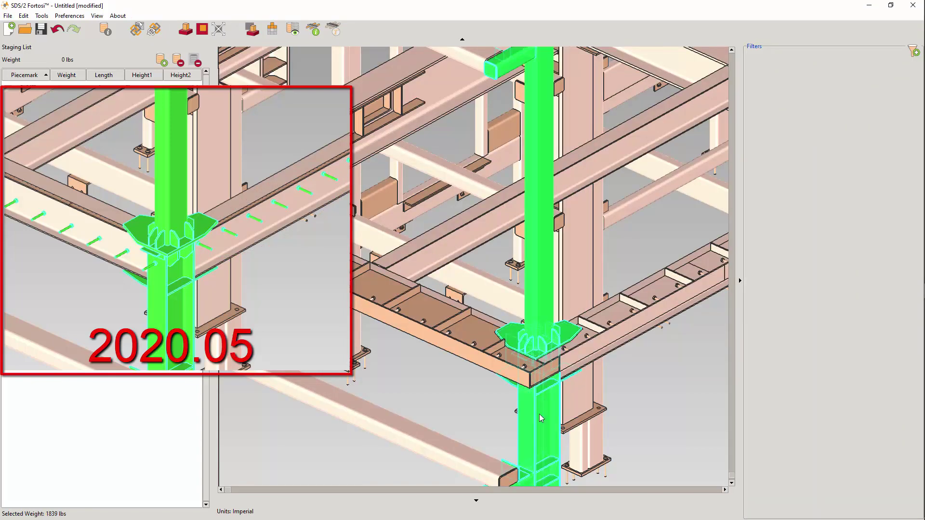
left_click(610, 338)
left_click(664, 387)
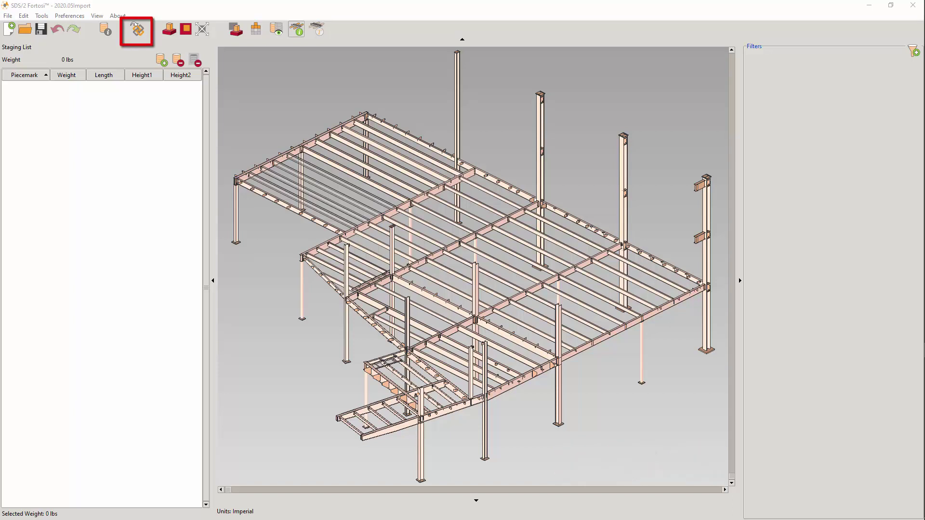
Import 4DModifiedSDS2-V2.ifc as an update and accept the update results
left_click(139, 34)
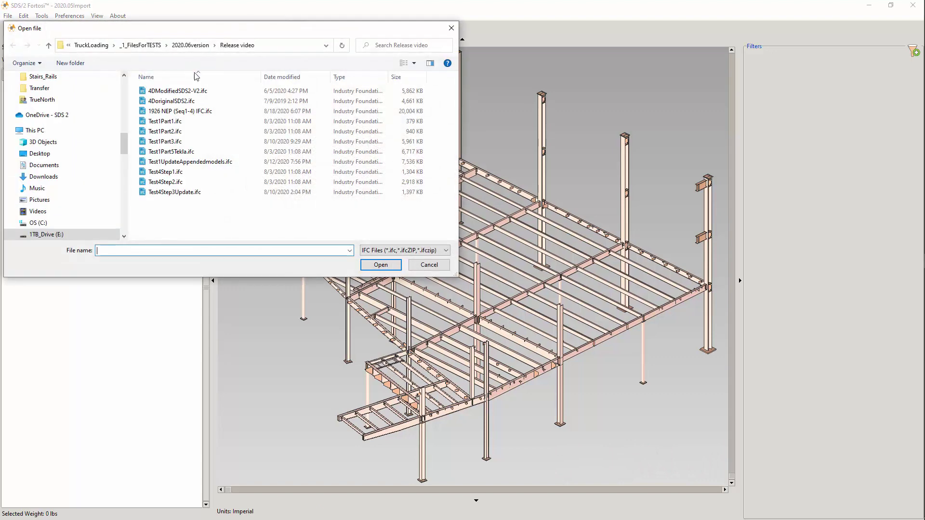
left_click(195, 92)
left_click(391, 267)
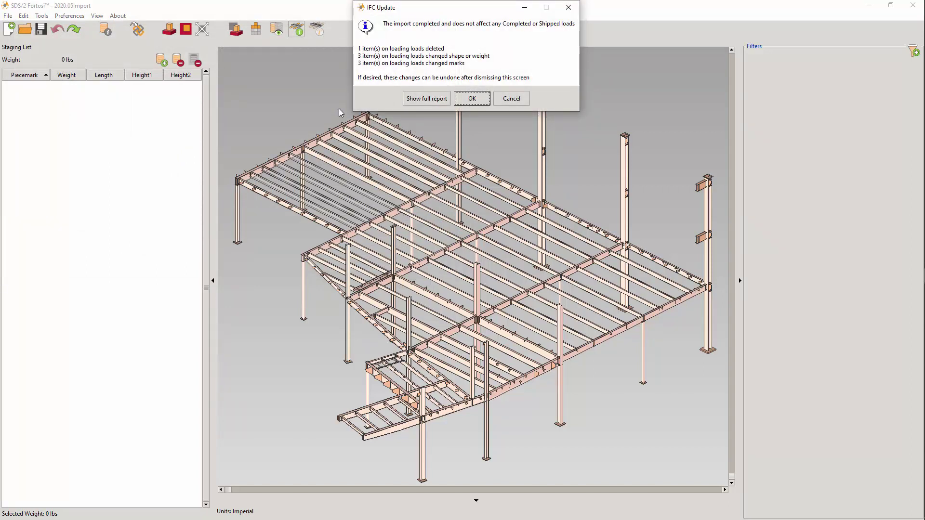
left_click(472, 99)
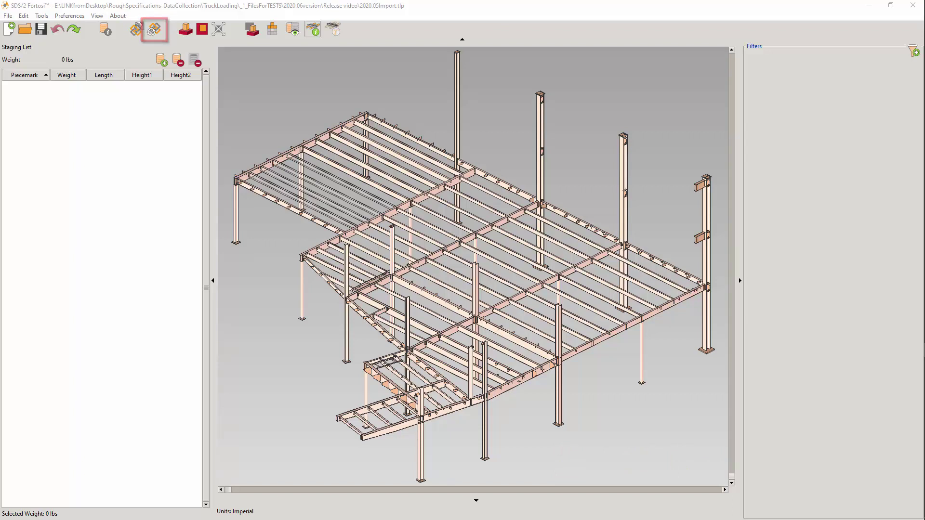
After one cancelled attempt, import 4DModifiedSDS2-V2.ifc as an additional model named 'MyID'
left_click(137, 29)
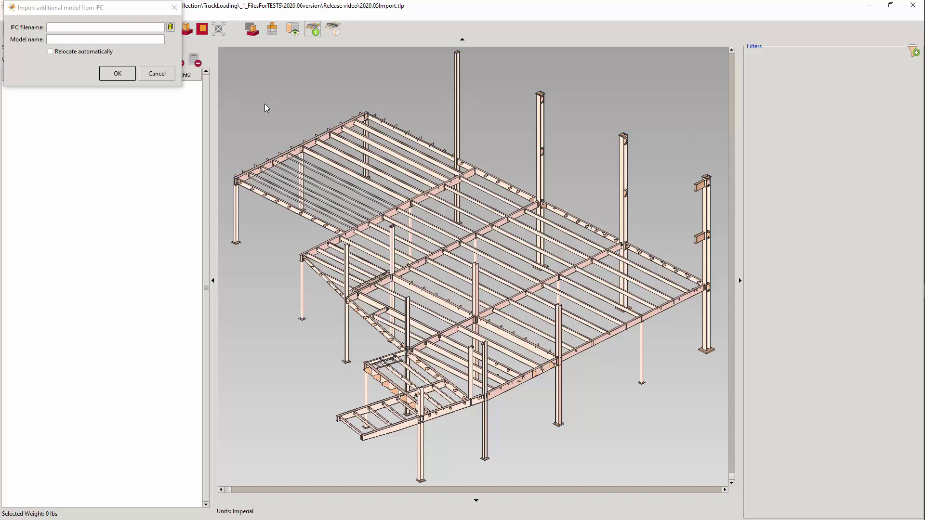
left_click(157, 73)
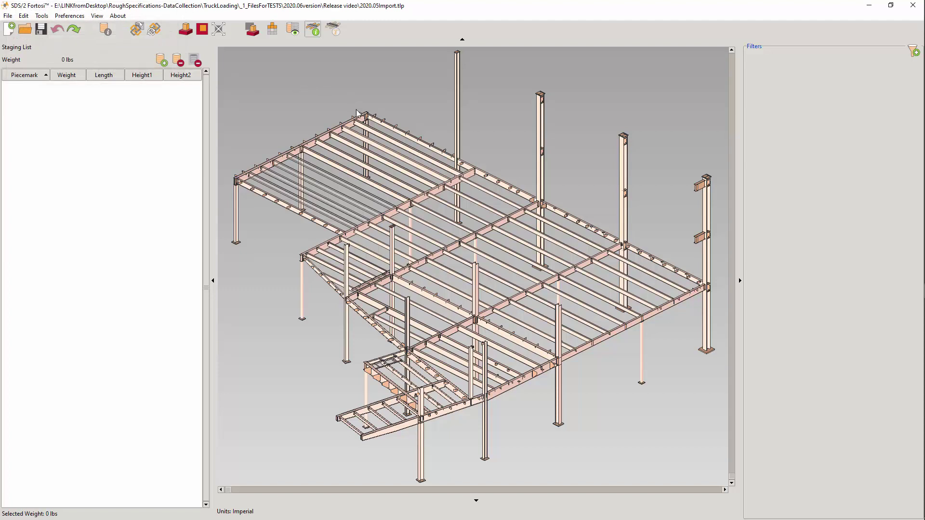
mouse_move(353, 143)
left_click(137, 29)
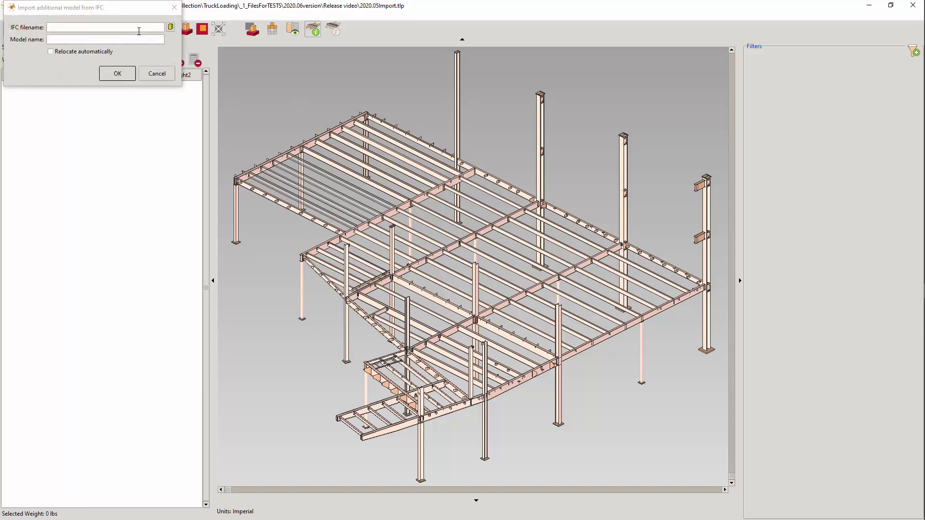
left_click(171, 28)
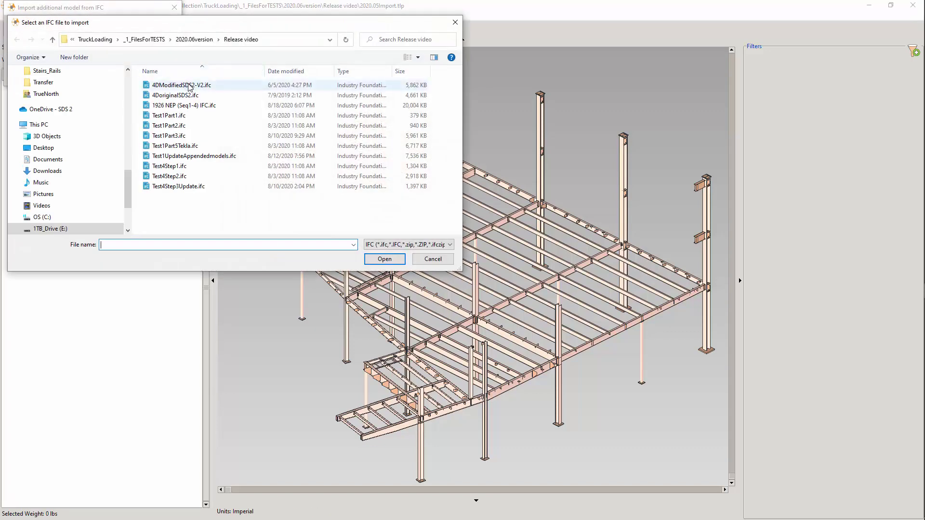
left_click(189, 86)
left_click(388, 261)
left_click_drag(104, 40, 13, 40)
type("MyID")
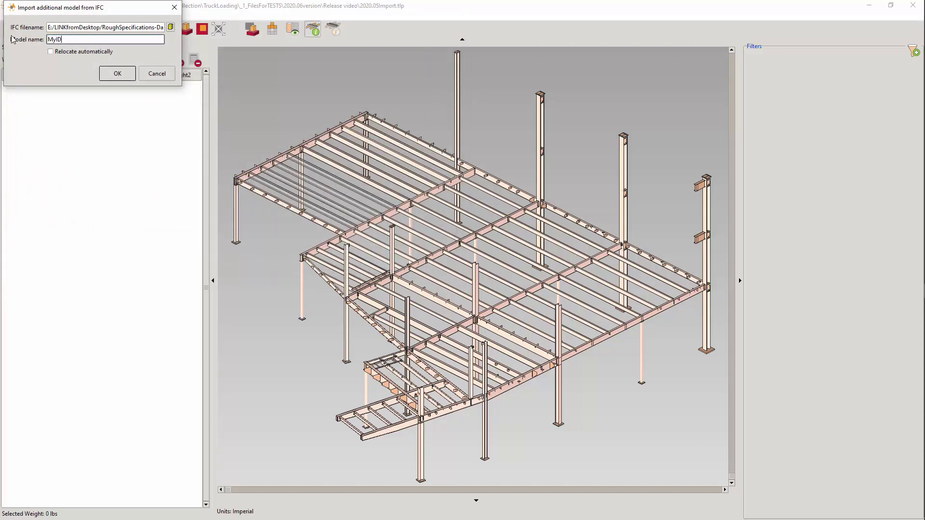
left_click(117, 73)
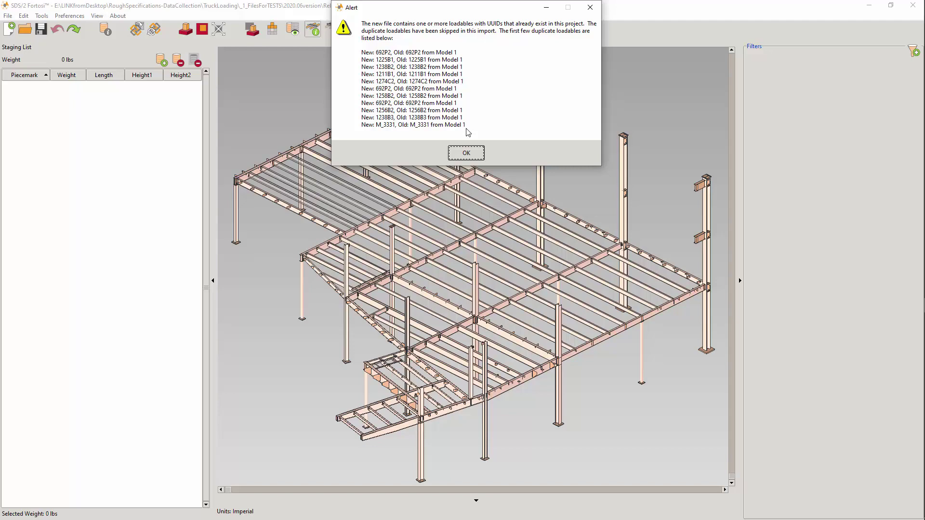
Dismiss the alert about skipped duplicate loadables such as 692P2 and M_3331
left_click(466, 153)
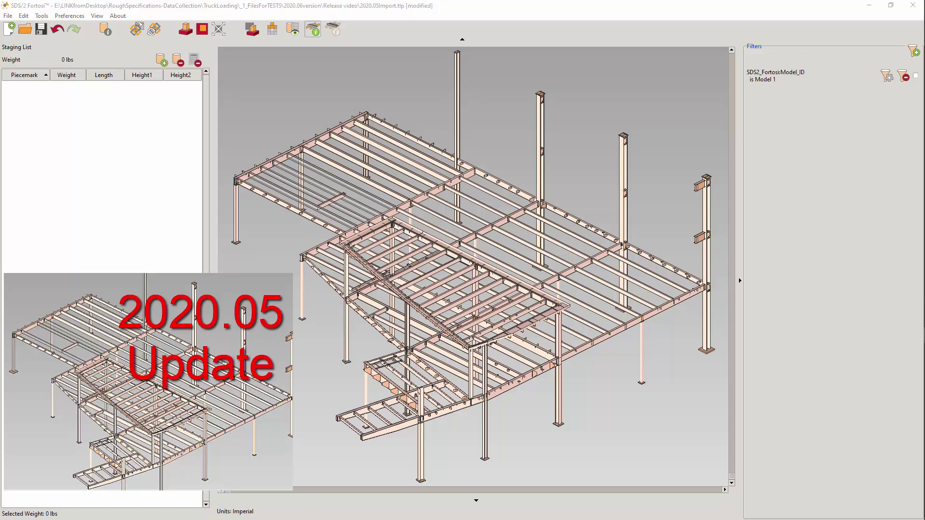
Enable the Model_ID filter, change its value to MyID, then switch the filter off
left_click(915, 76)
left_click(886, 78)
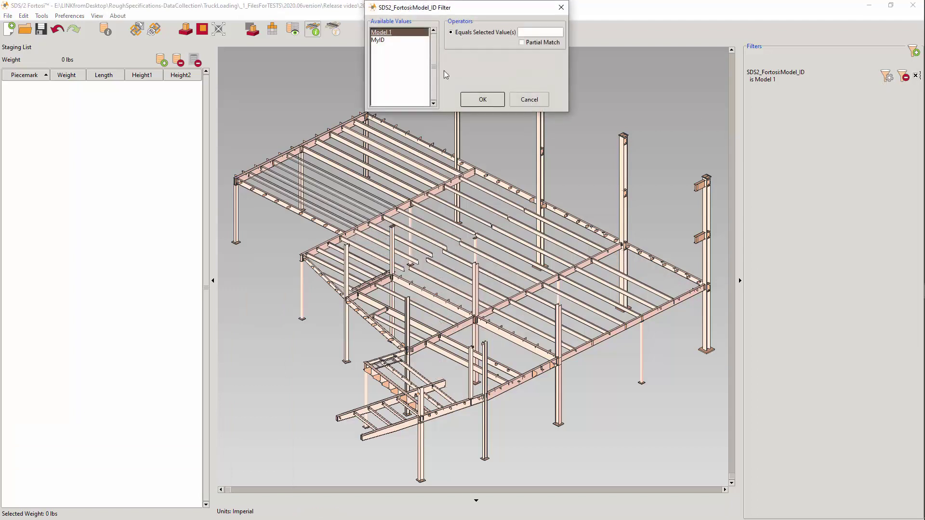
left_click(384, 41)
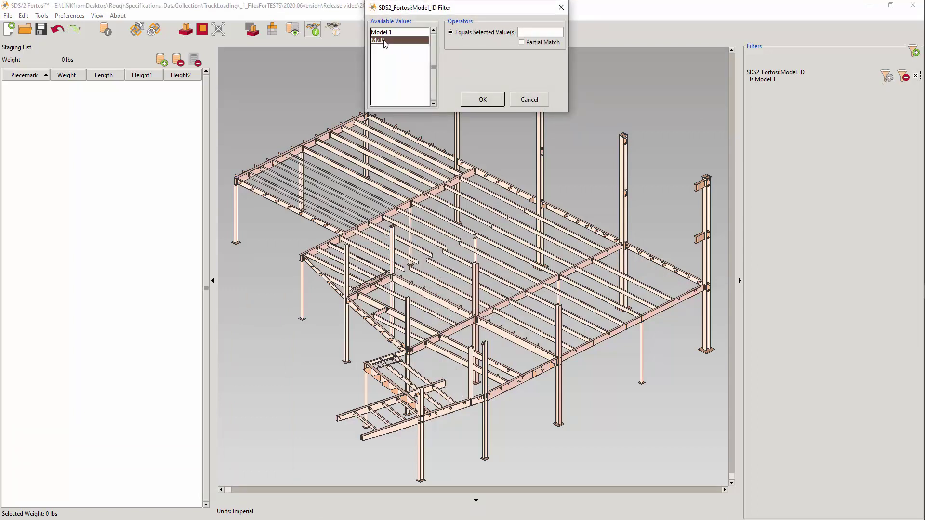
left_click(487, 99)
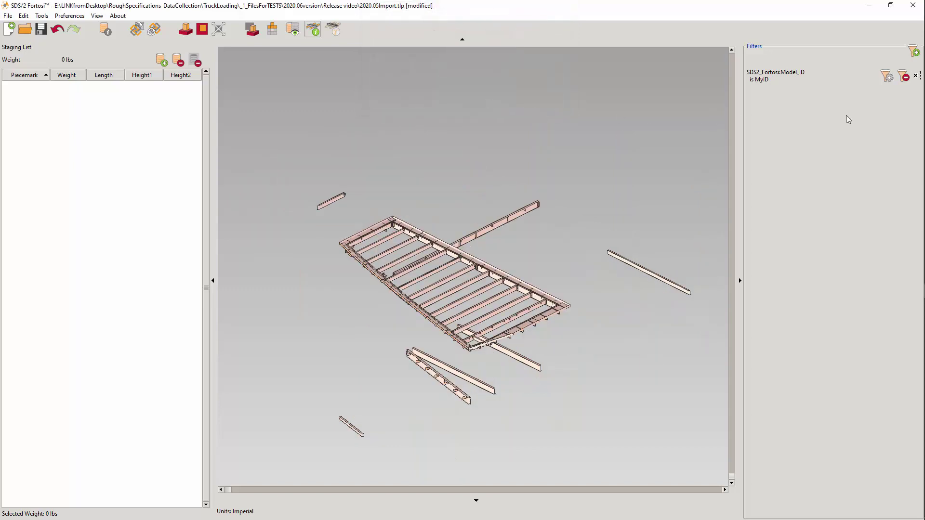
left_click(915, 76)
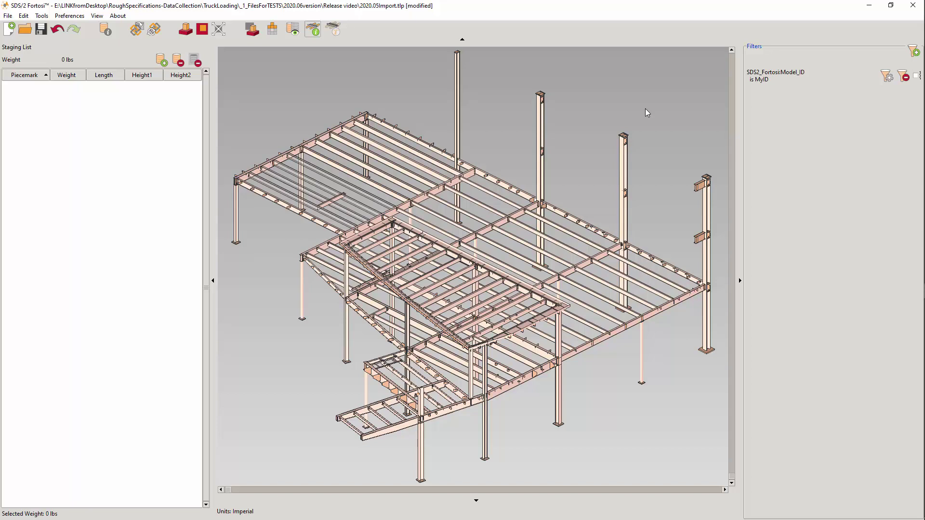
Start a new project, discarding the current one, and import the single-bay IFC framing model
left_click(8, 29)
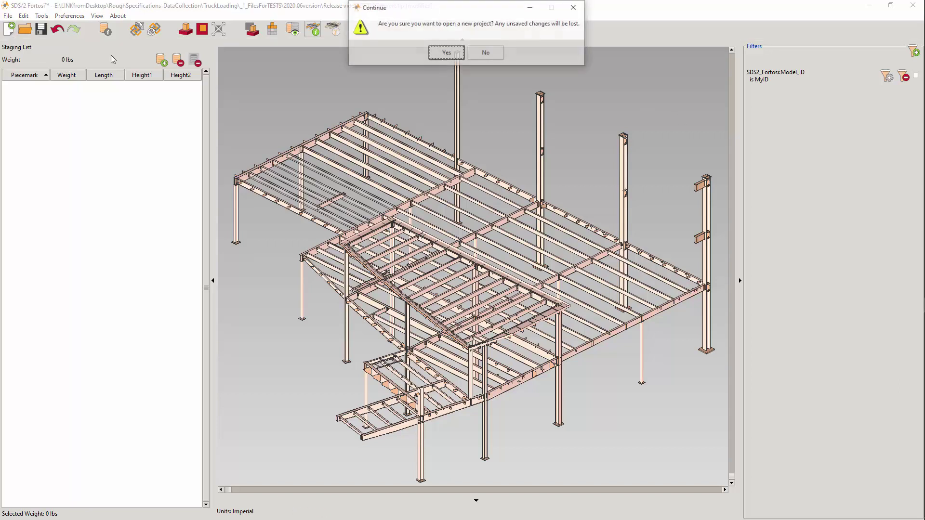
left_click(445, 53)
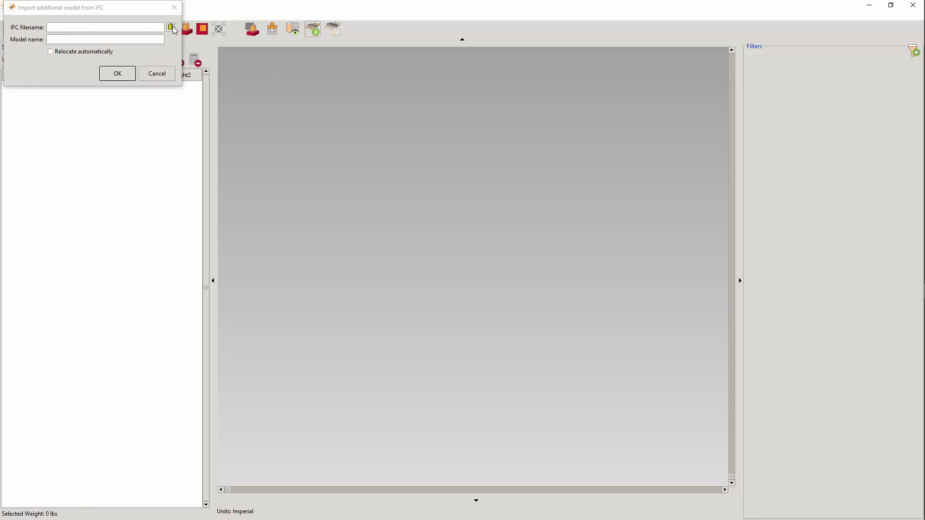
left_click(176, 27)
double_click(189, 110)
left_click(118, 74)
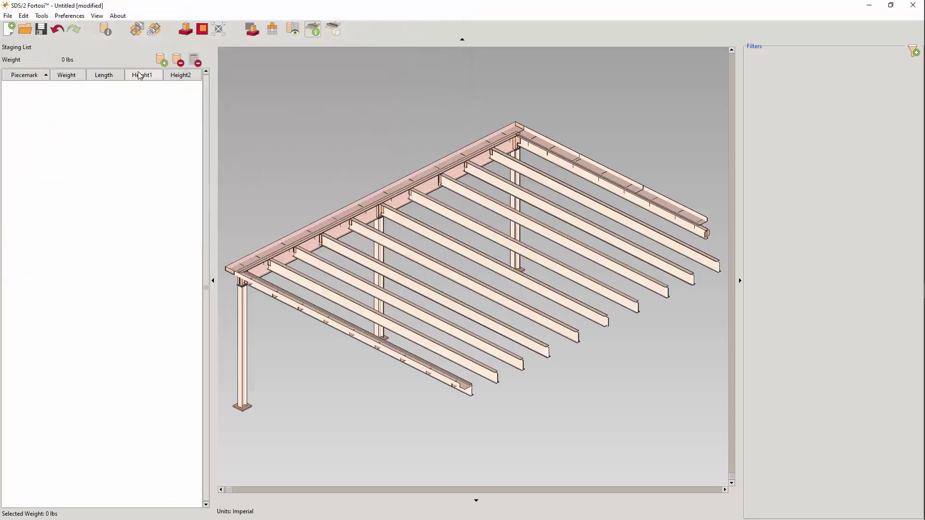
Import Test1Part2.ifc as an additional model
left_click(137, 28)
left_click(170, 28)
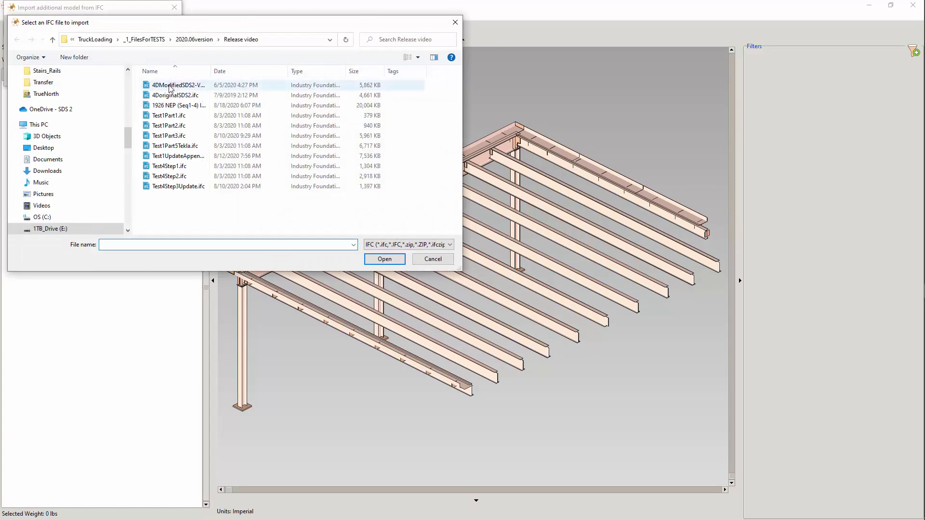
double_click(173, 126)
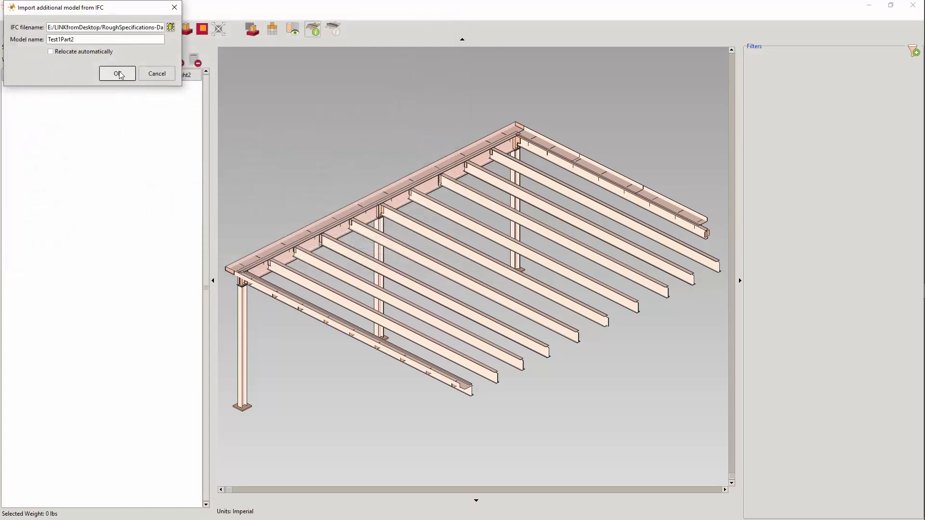
left_click(119, 73)
Import Test1Part3.ifc as an additional model
left_click(137, 29)
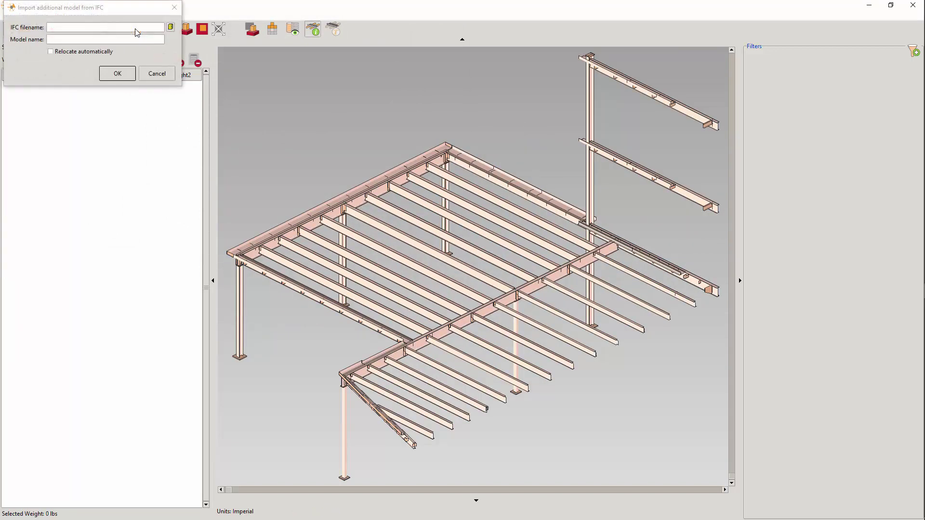
left_click(171, 28)
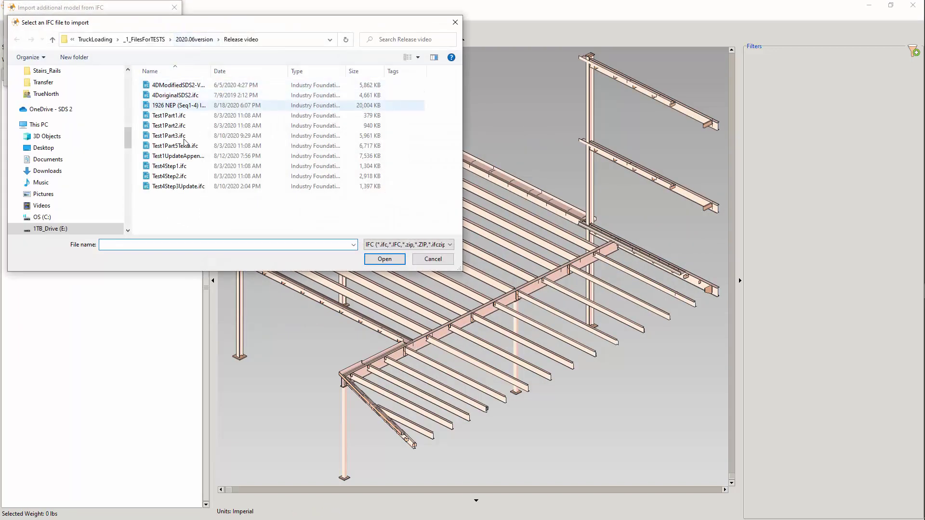
left_click(171, 136)
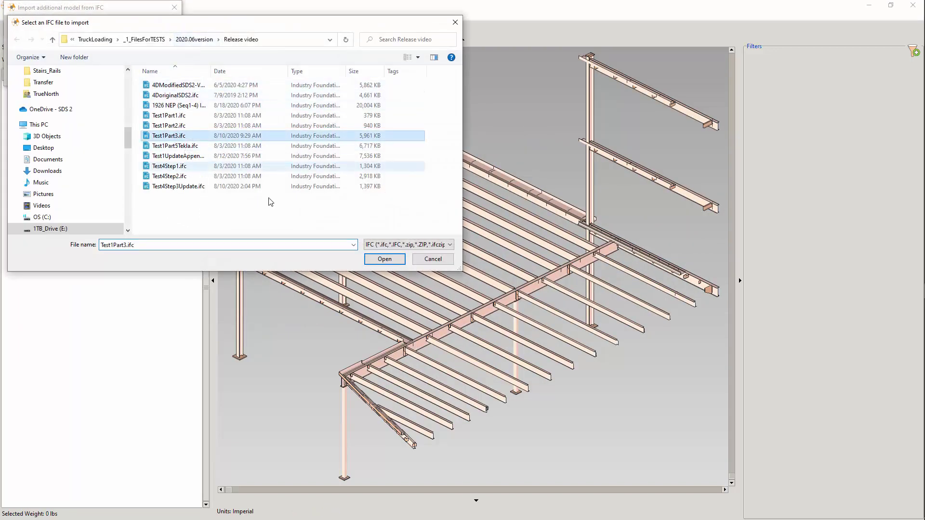
left_click(385, 259)
left_click(120, 75)
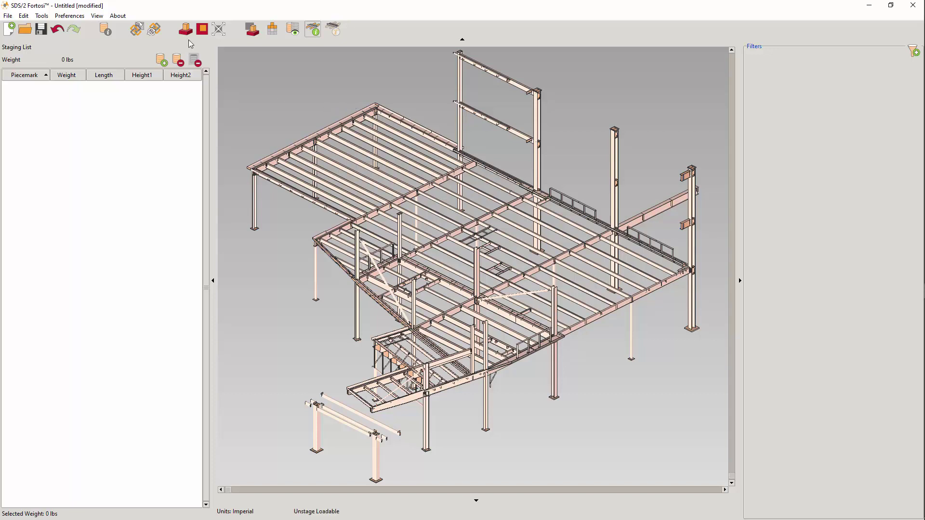
Import Test1Part5Tekla.ifc as an additional model with Relocate automatically enabled
left_click(137, 25)
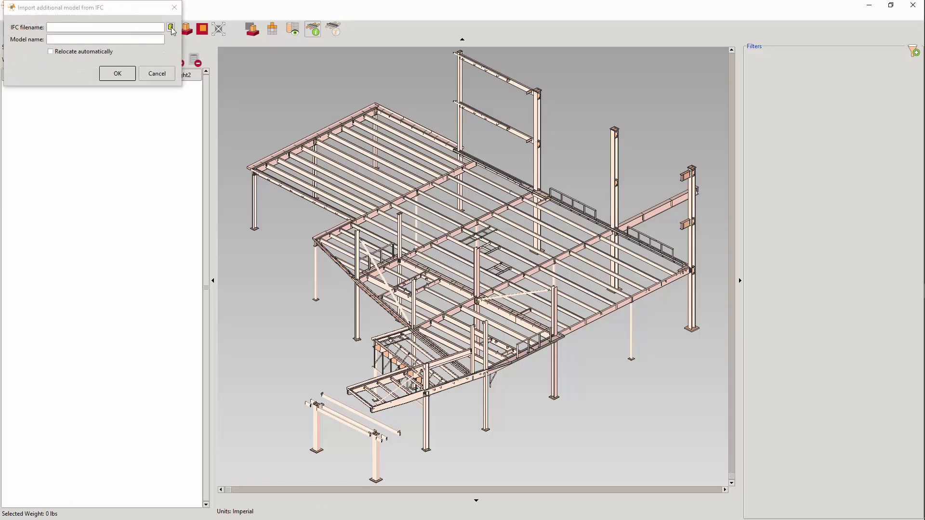
left_click(171, 27)
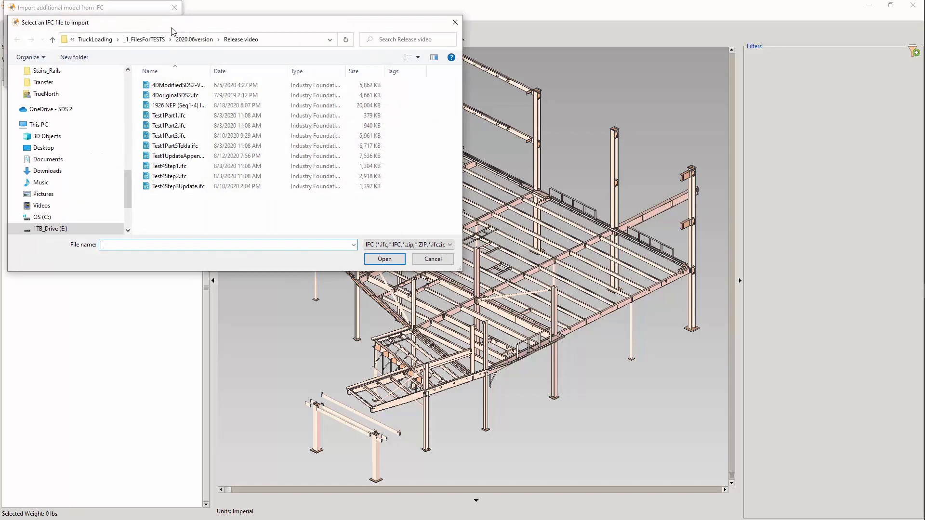
left_click(175, 146)
left_click(384, 259)
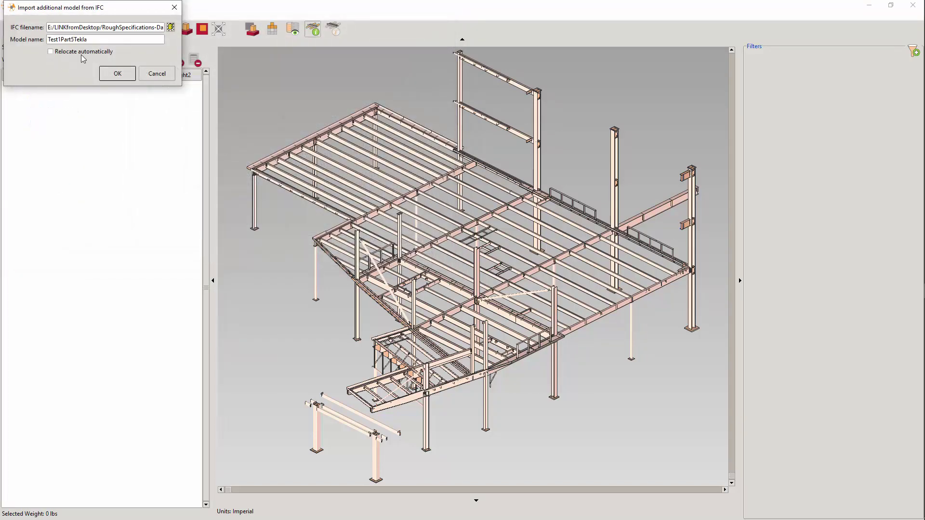
left_click(74, 53)
left_click(124, 77)
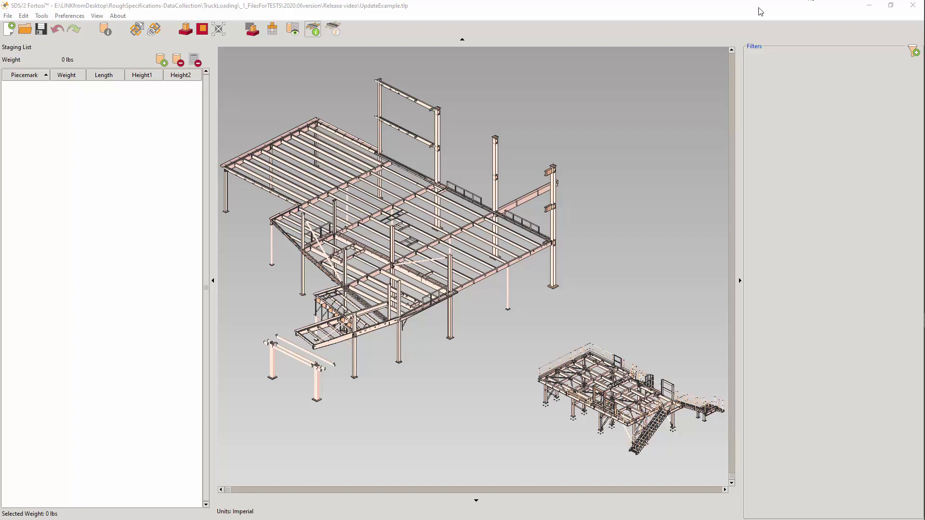
mouse_move(345, 166)
left_click(75, 17)
left_click(92, 42)
left_click_drag(109, 46, 105, 66)
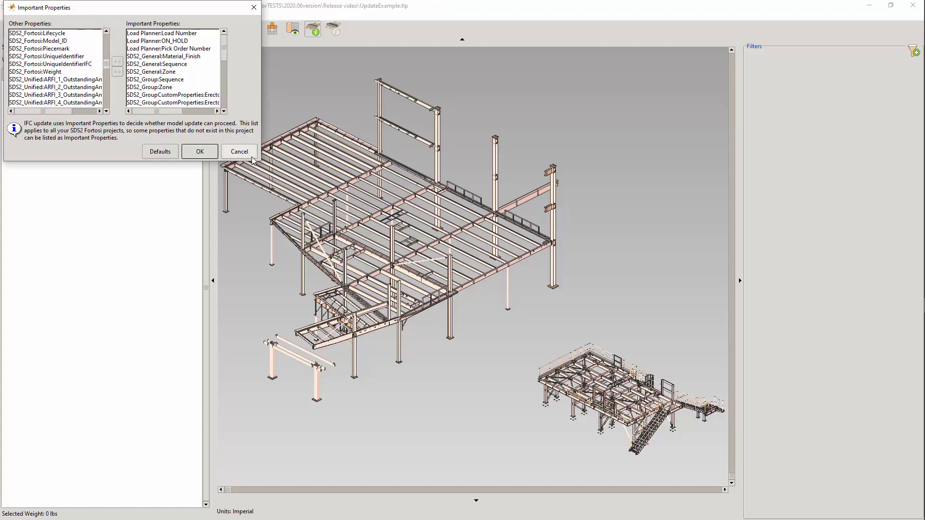
left_click(212, 151)
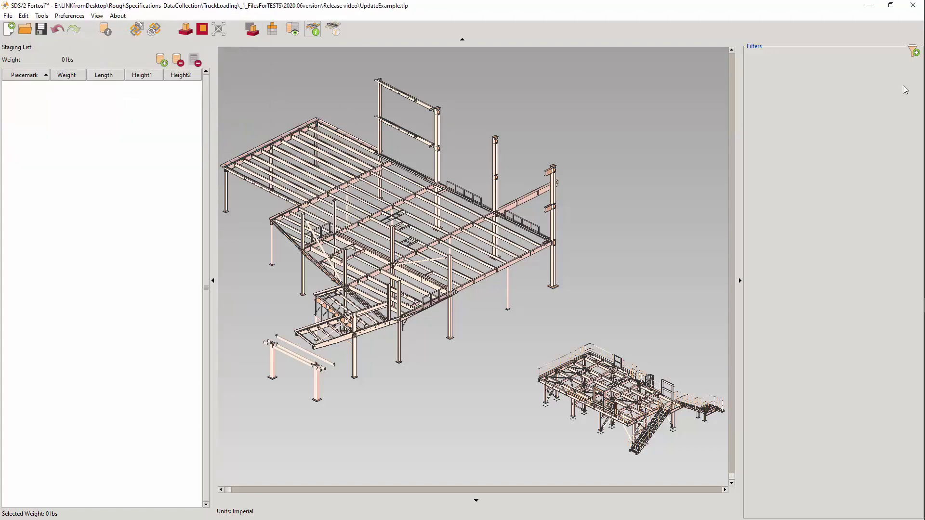
Add a filter on SDS2_Fortosi:Model_ID showing only the Test1Part1 model
left_click(915, 50)
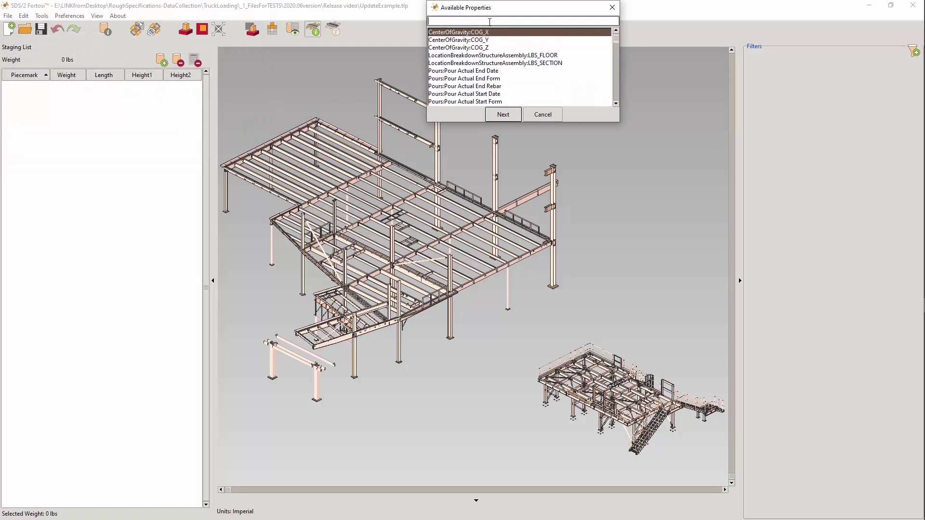
type("id")
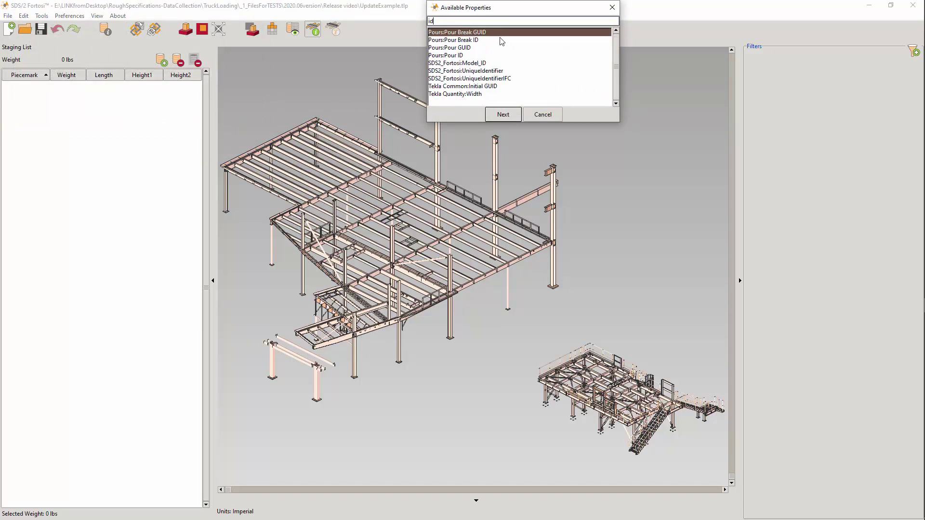
left_click(482, 63)
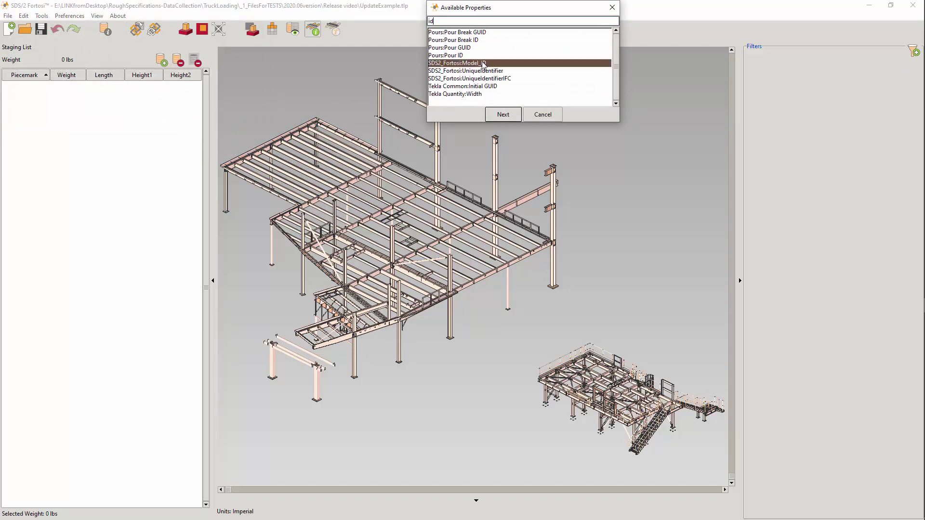
left_click(503, 114)
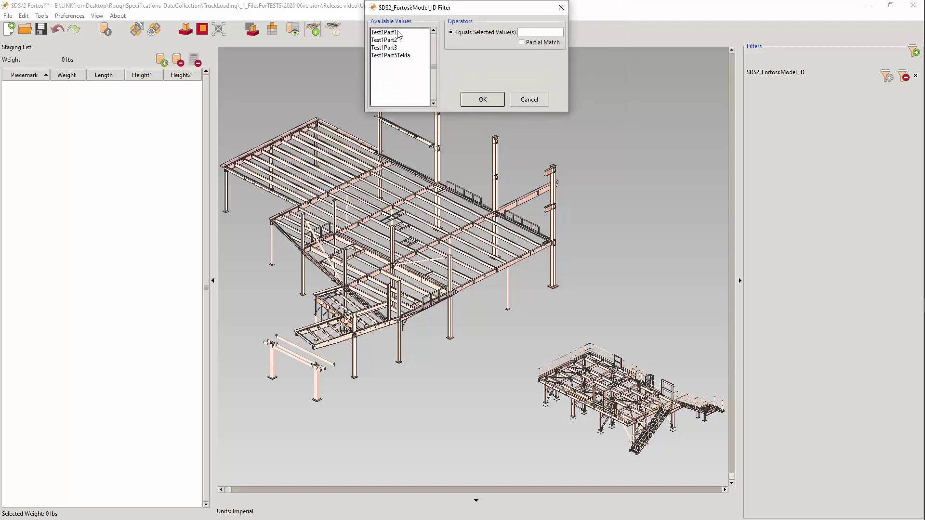
left_click(392, 33)
left_click(483, 99)
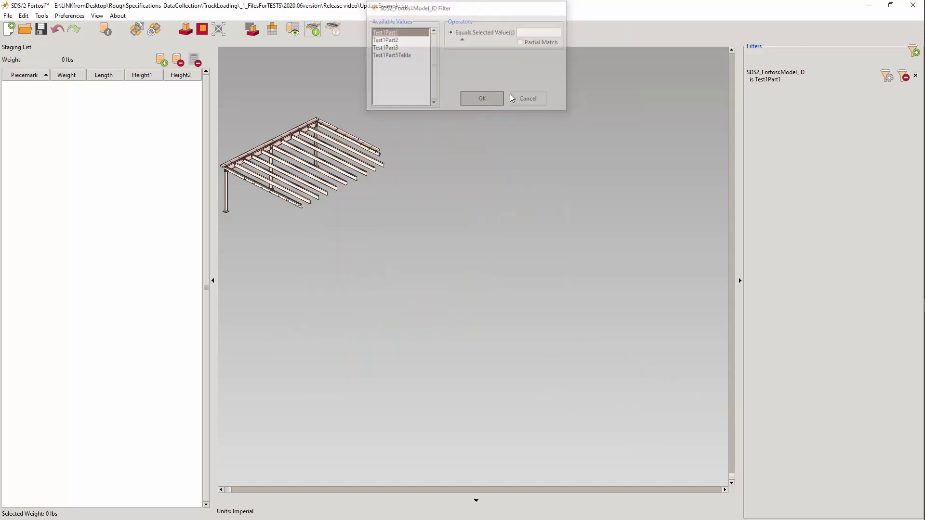
Switch the Model_ID filter to Test1Part2, then to Test1Part3
left_click(886, 76)
left_click(391, 40)
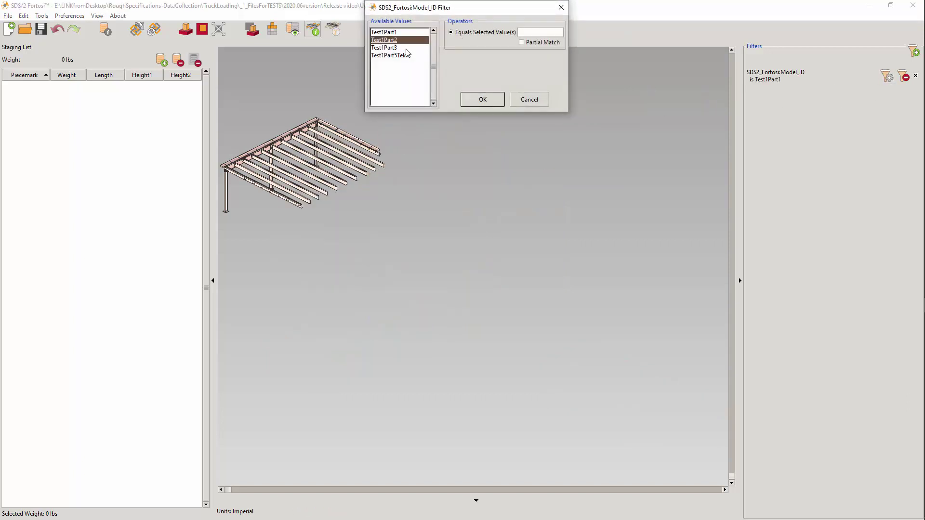
left_click(482, 100)
left_click(887, 76)
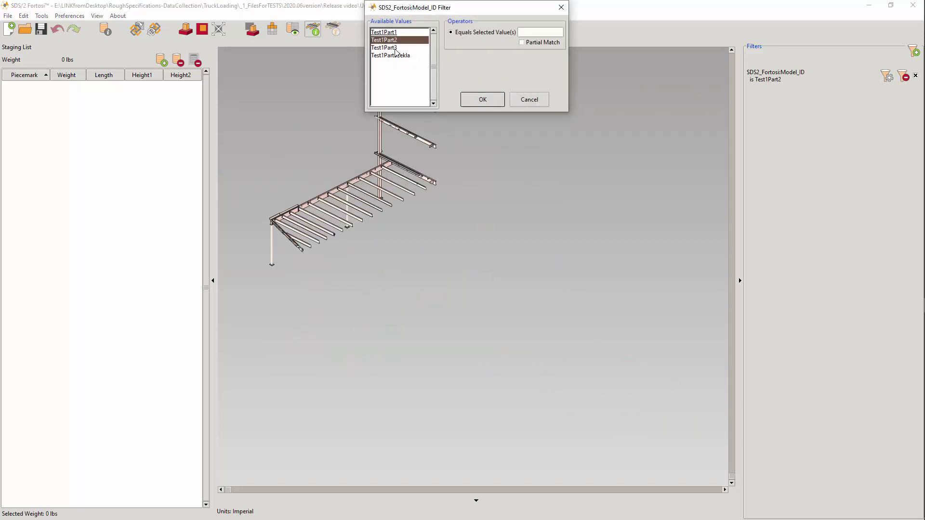
left_click(392, 48)
left_click(482, 99)
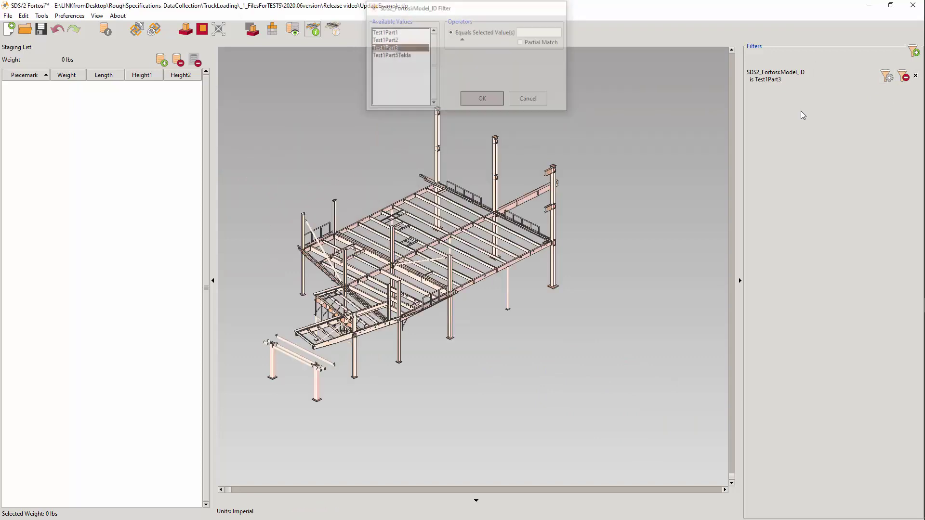
Set the Model_ID filter to Test1Part5Tekla, then disable it to show the whole model
left_click(888, 76)
left_click(400, 55)
left_click(482, 99)
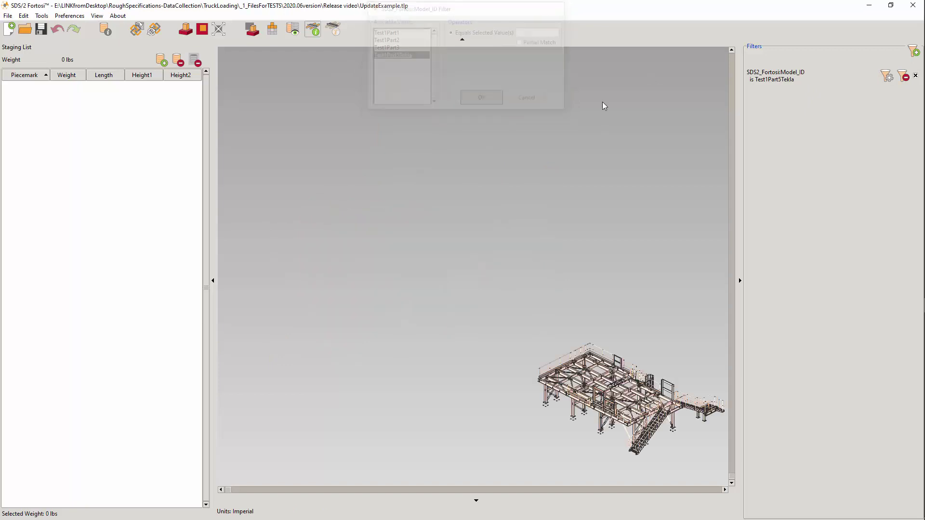
left_click(916, 76)
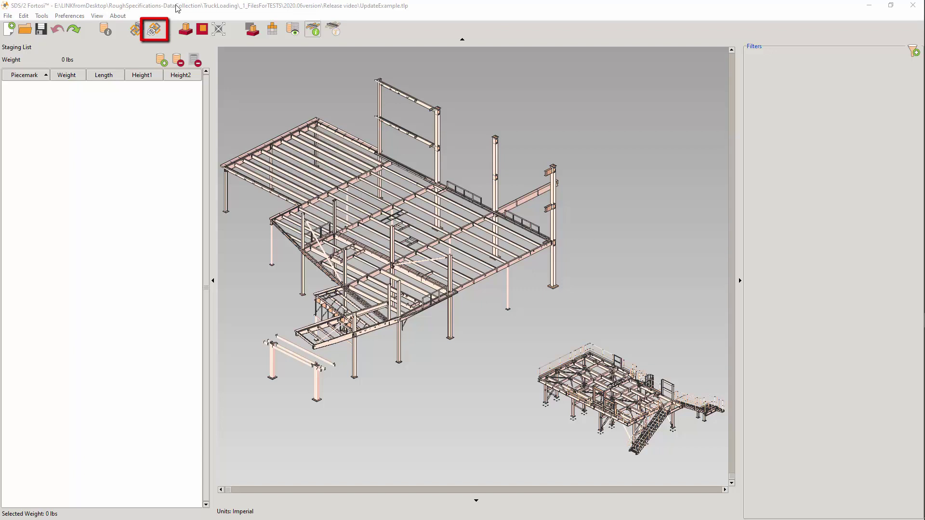
Run an IFC update on the Test1Part1 model using Test1UpdateAppendedmodels.ifc
left_click(153, 30)
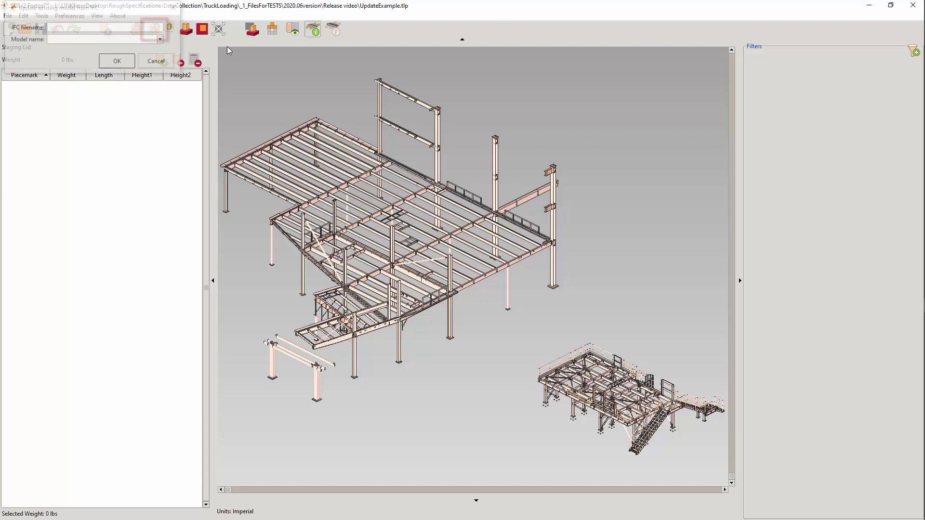
left_click(170, 27)
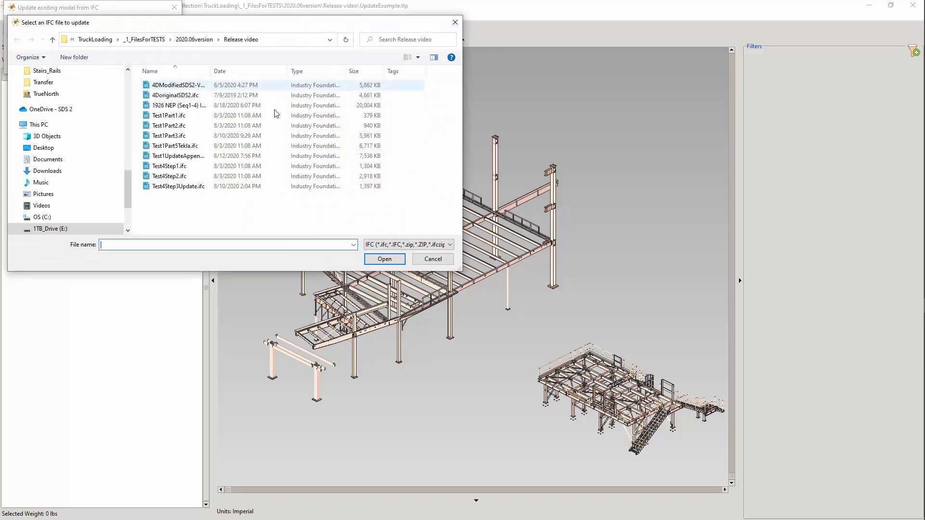
left_click(202, 156)
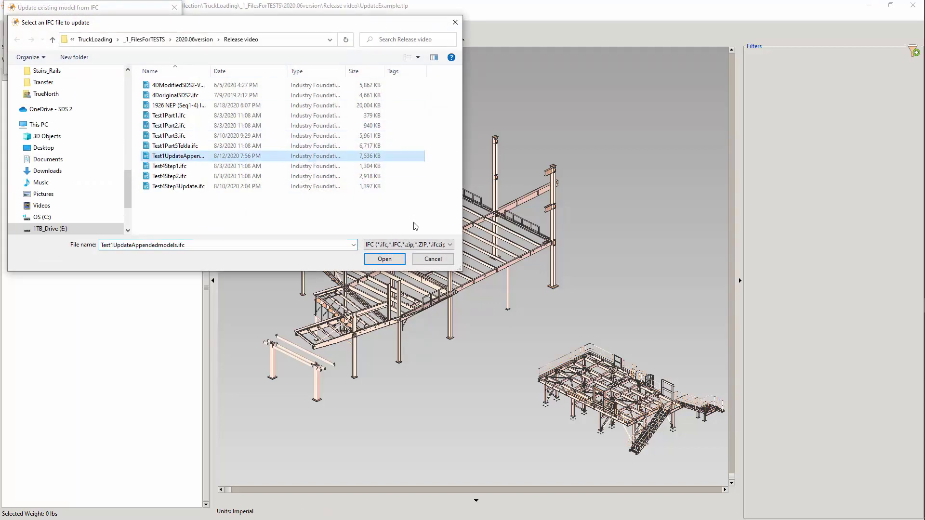
left_click(396, 260)
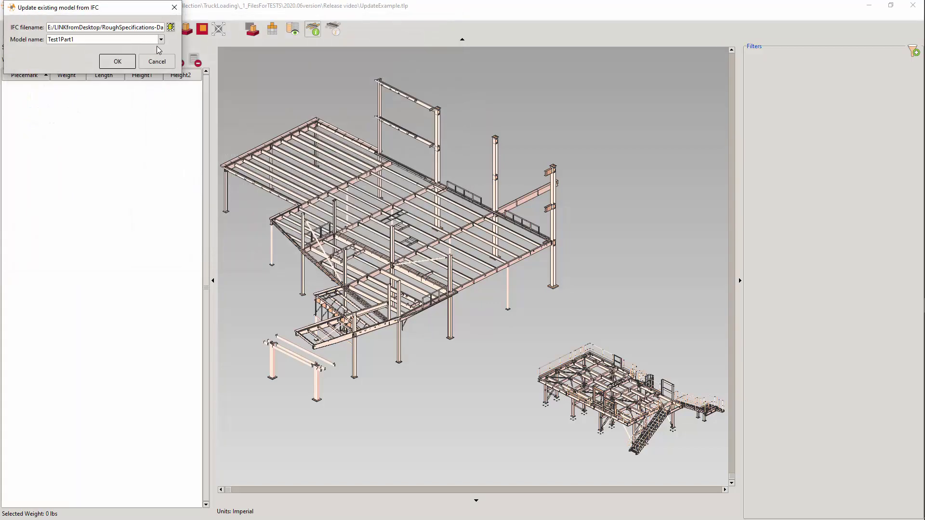
left_click(161, 40)
left_click(83, 54)
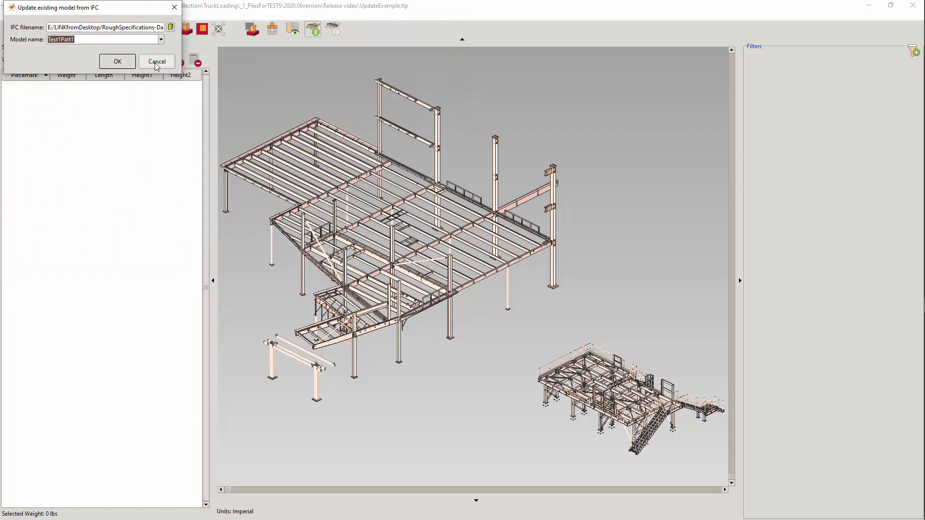
left_click(118, 62)
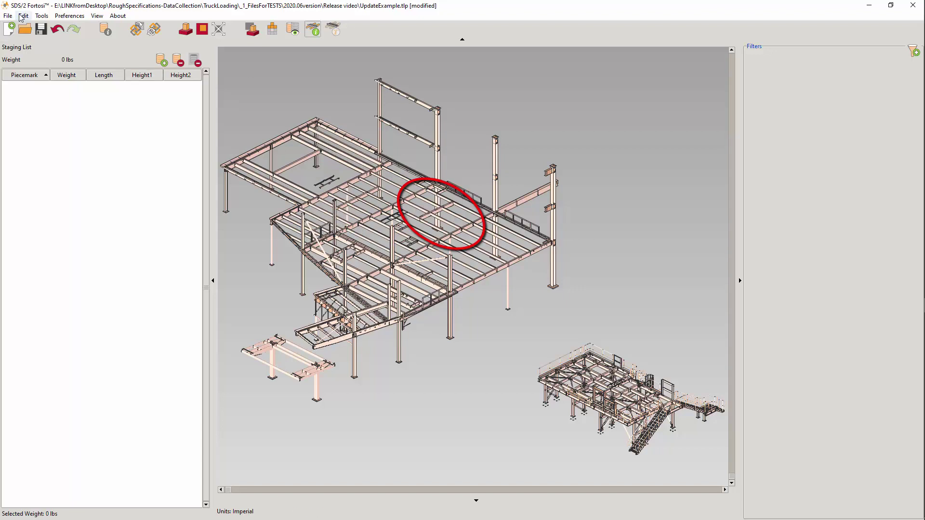
Undo the Test1Part1 update and load Test1UpdateAppendedmodels.ifc as the update file
left_click(57, 29)
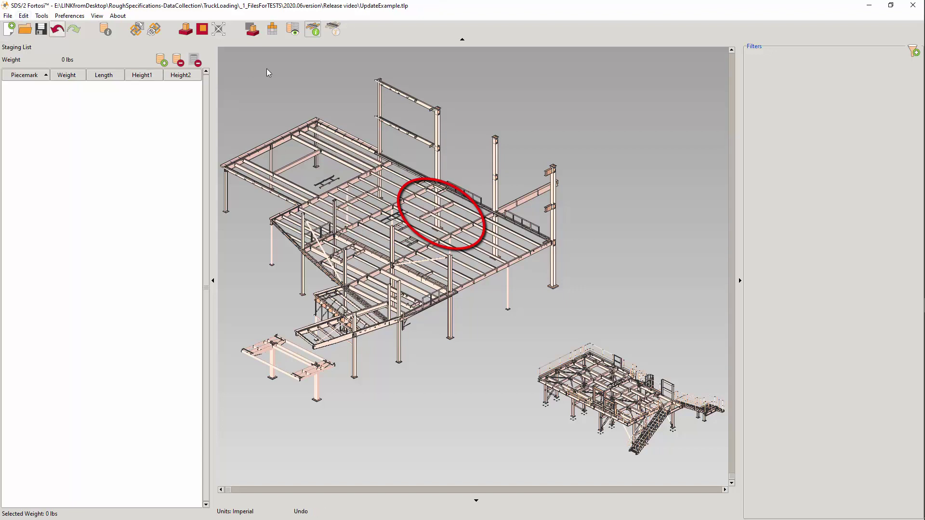
right_click(306, 59)
left_click(354, 81)
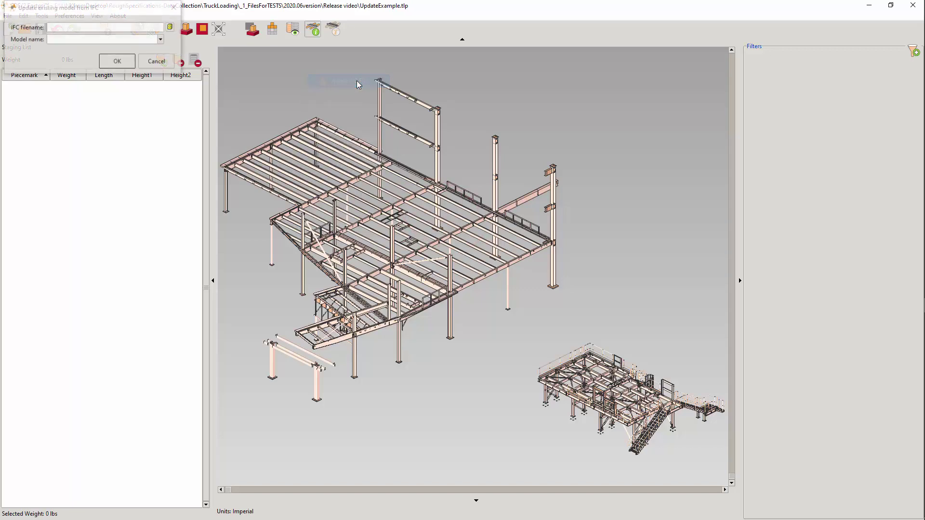
left_click(170, 26)
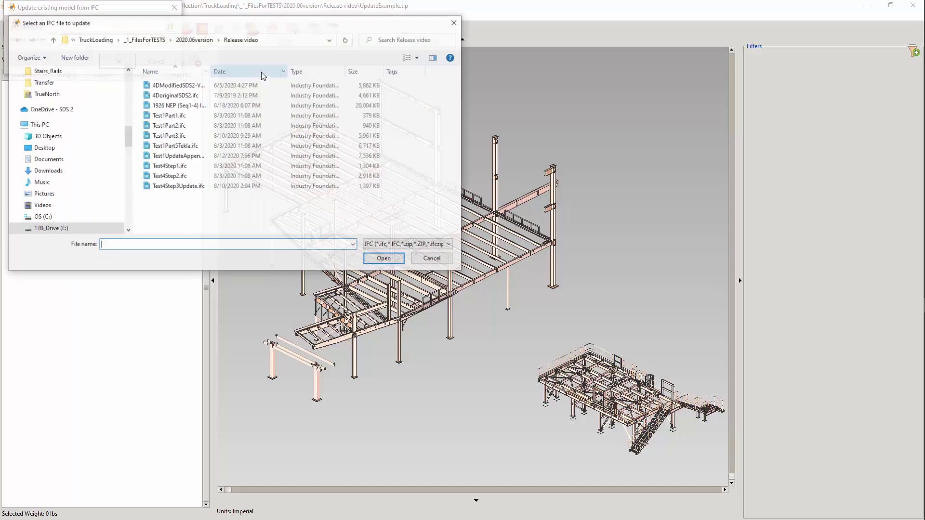
left_click(234, 156)
left_click(389, 260)
Run the update on model Test1Part2, then undo that update as well
left_click(161, 39)
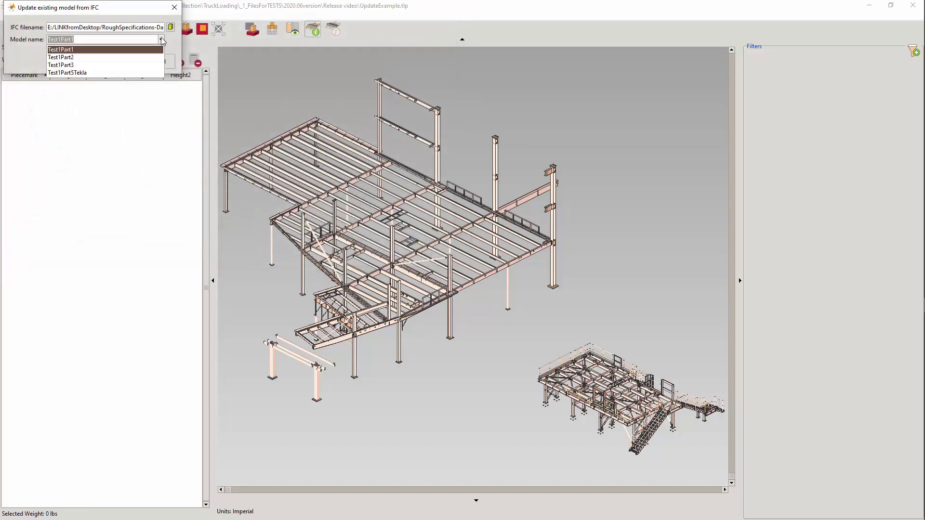
left_click(82, 57)
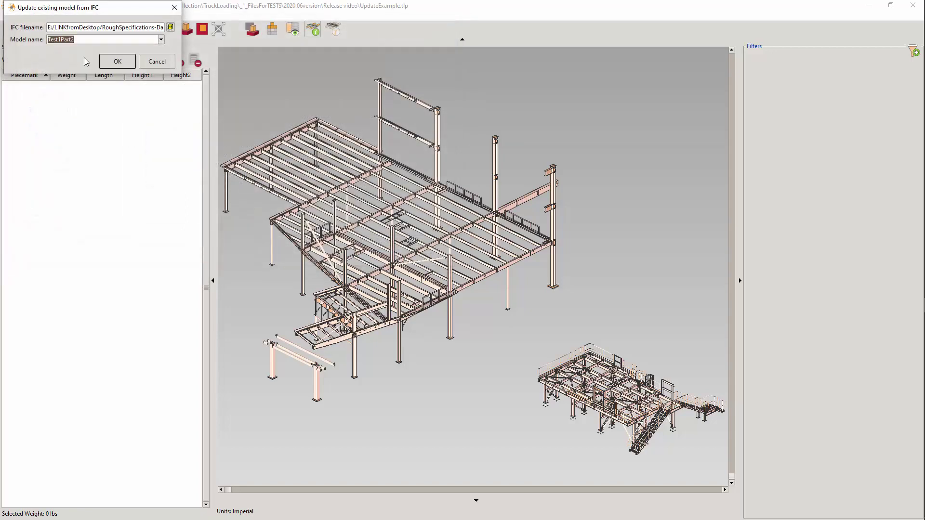
left_click(124, 64)
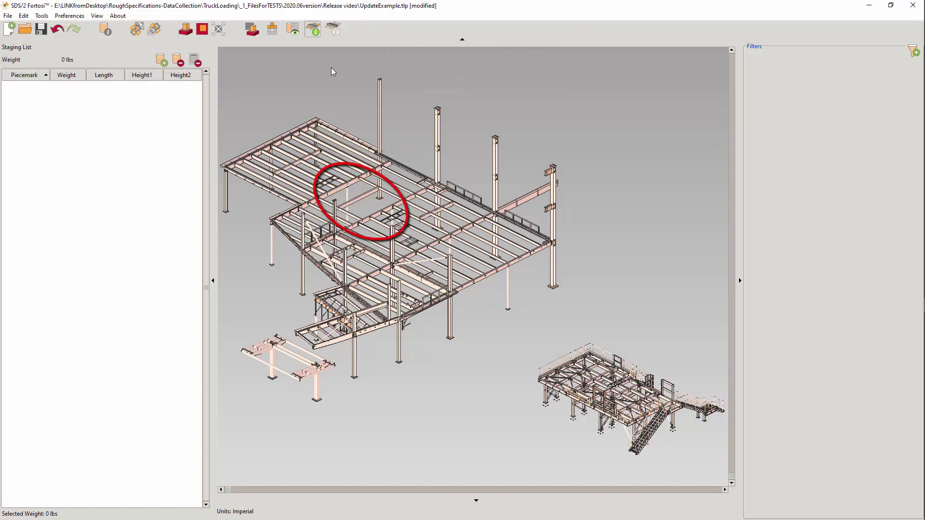
left_click(58, 30)
Undo the previous update and import Test4Step1.ifc as an additional model named Test4Step1
left_click(58, 30)
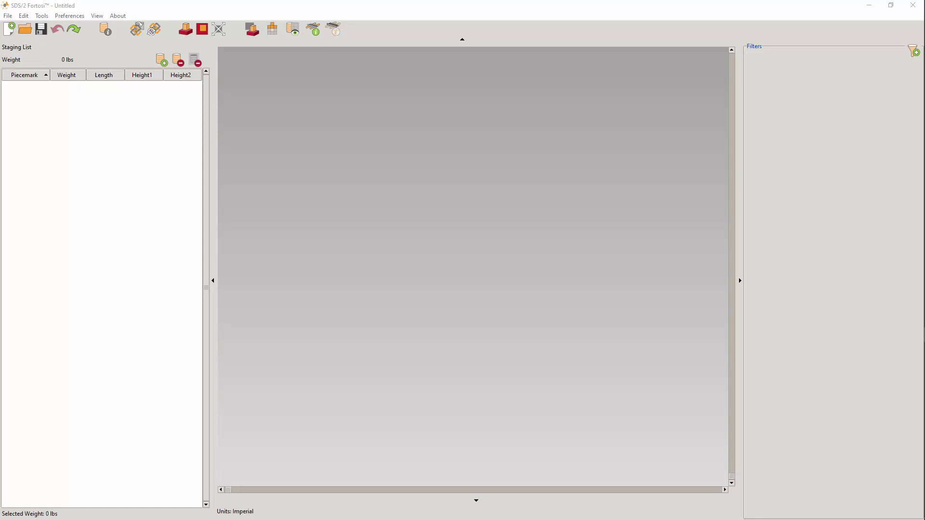
right_click(331, 144)
left_click(355, 143)
left_click(173, 27)
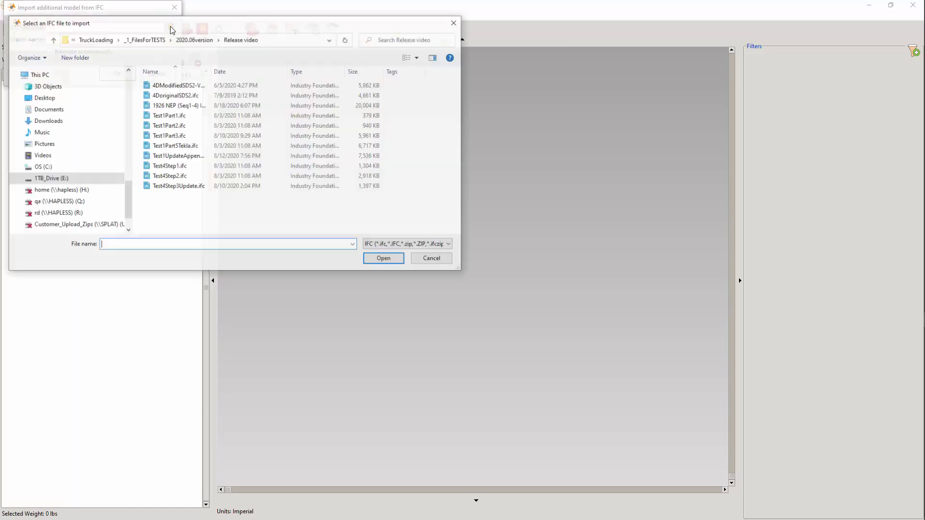
left_click(180, 166)
left_click(384, 259)
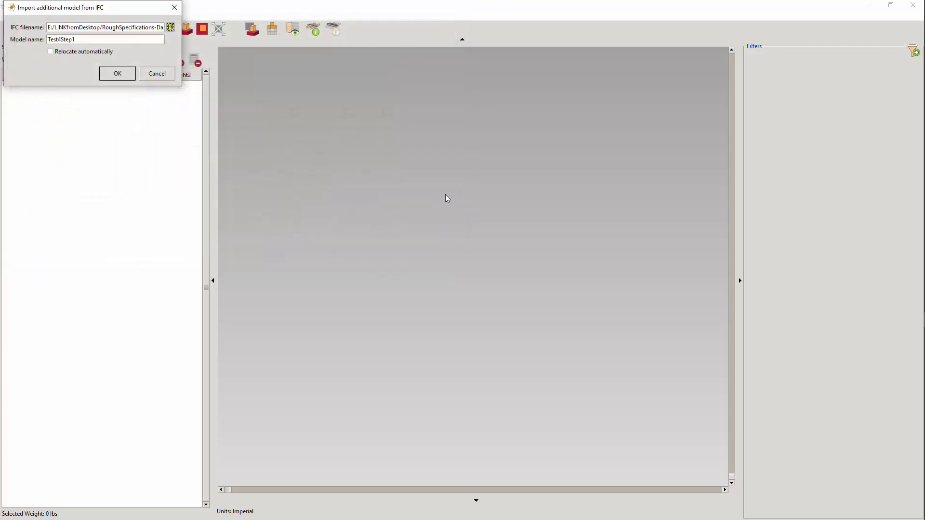
left_click(118, 73)
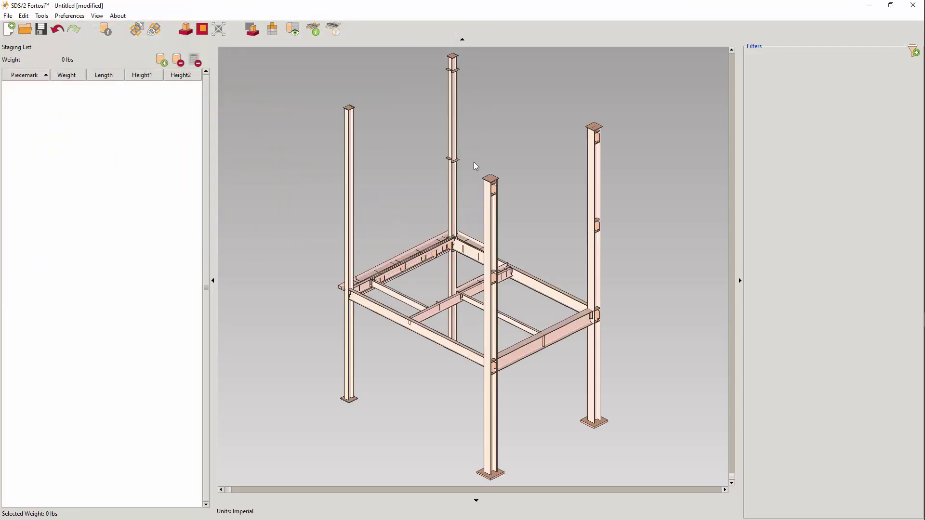
Import Test4Step2.ifc as another model, accepting that duplicate loadables are skipped
right_click(381, 121)
left_click(402, 125)
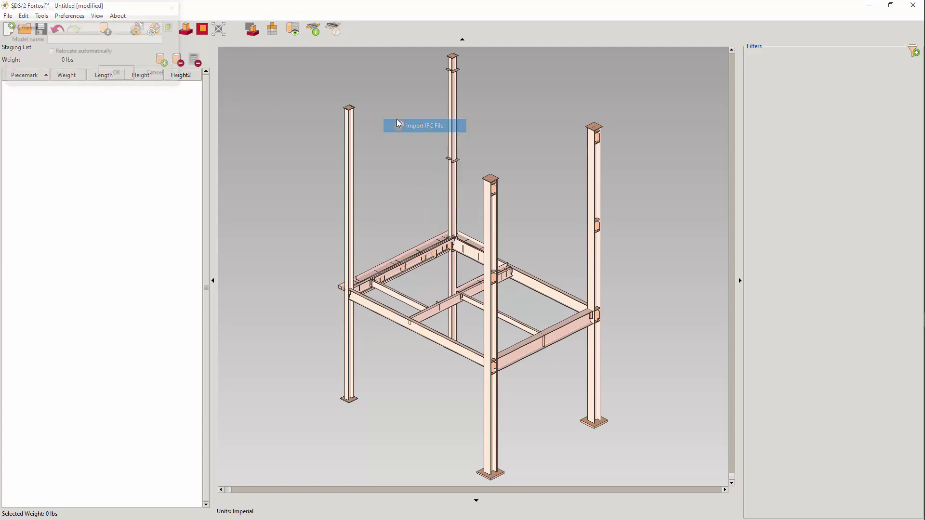
left_click(173, 27)
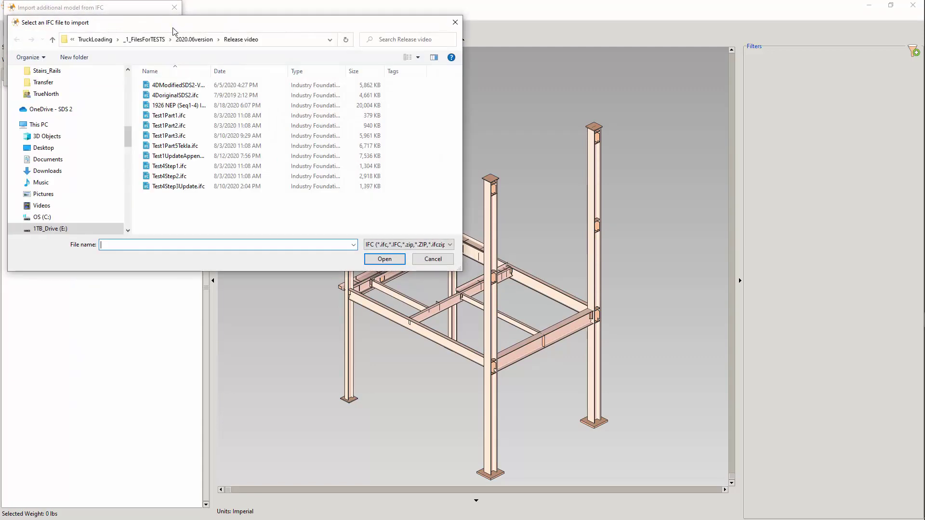
left_click(179, 177)
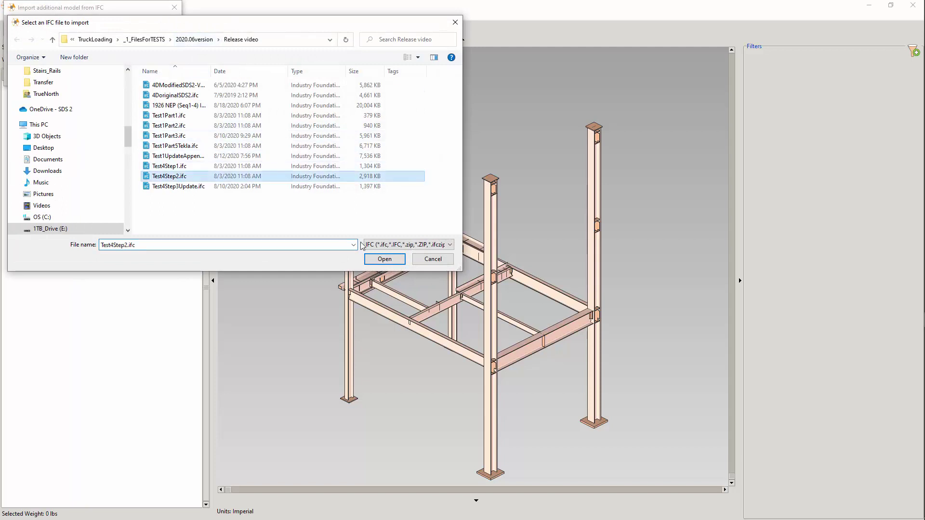
left_click(393, 260)
left_click(128, 76)
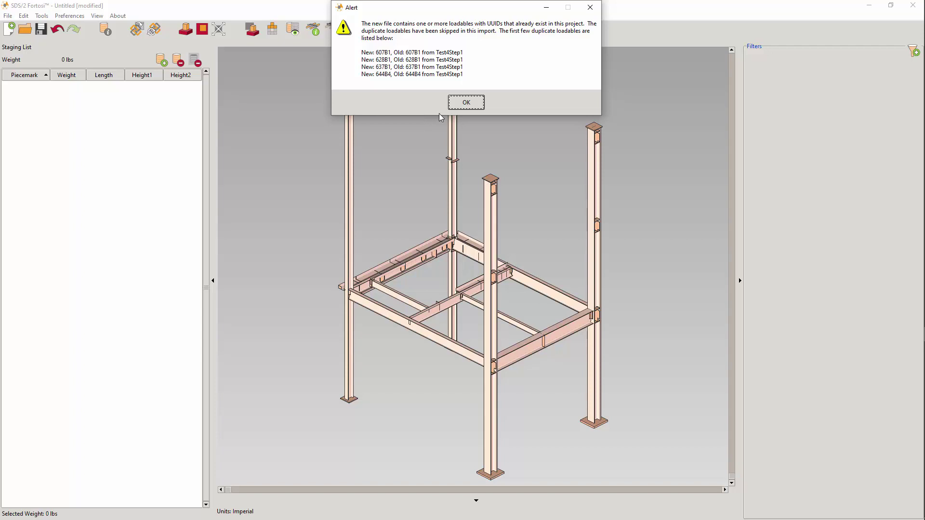
left_click(476, 109)
Update the model from Test4Step3Update.ifc to add the new beams, then undo the update
right_click(410, 129)
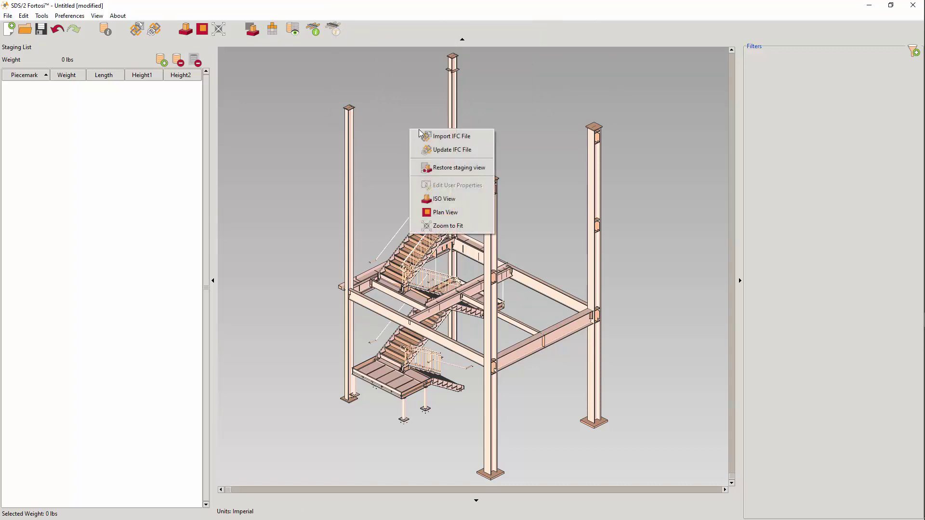
left_click(451, 150)
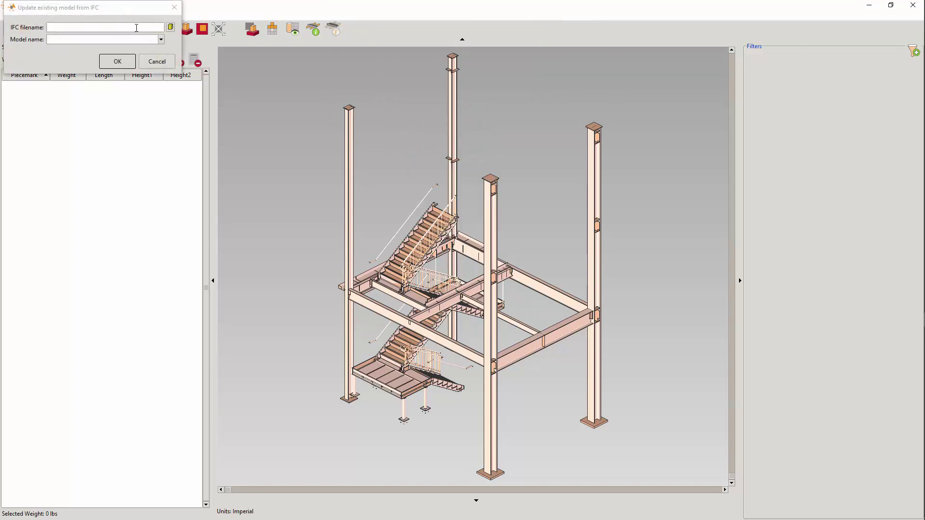
left_click(171, 27)
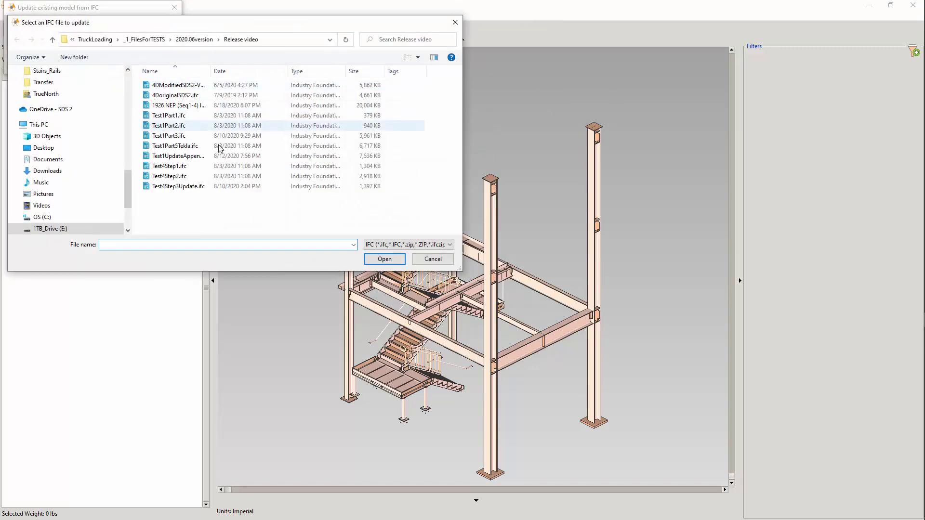
left_click(178, 186)
left_click(384, 258)
left_click(117, 62)
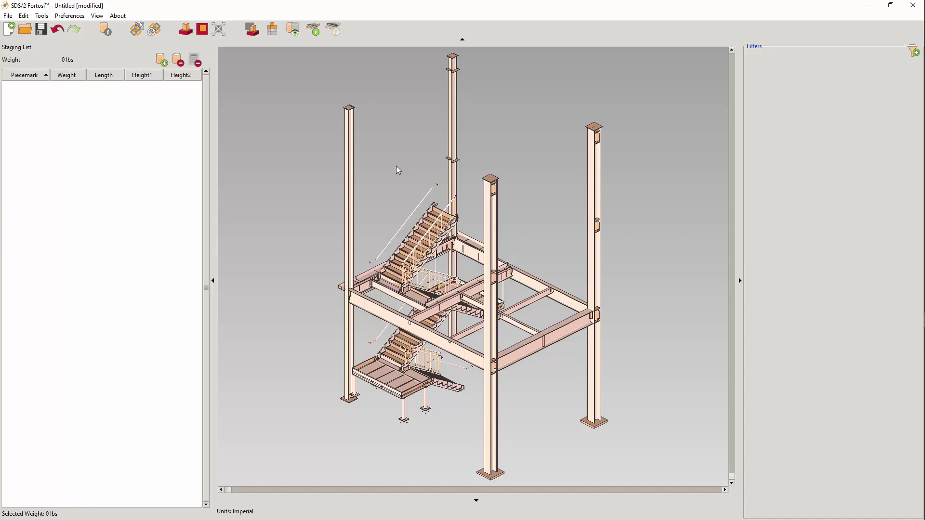
left_click(57, 31)
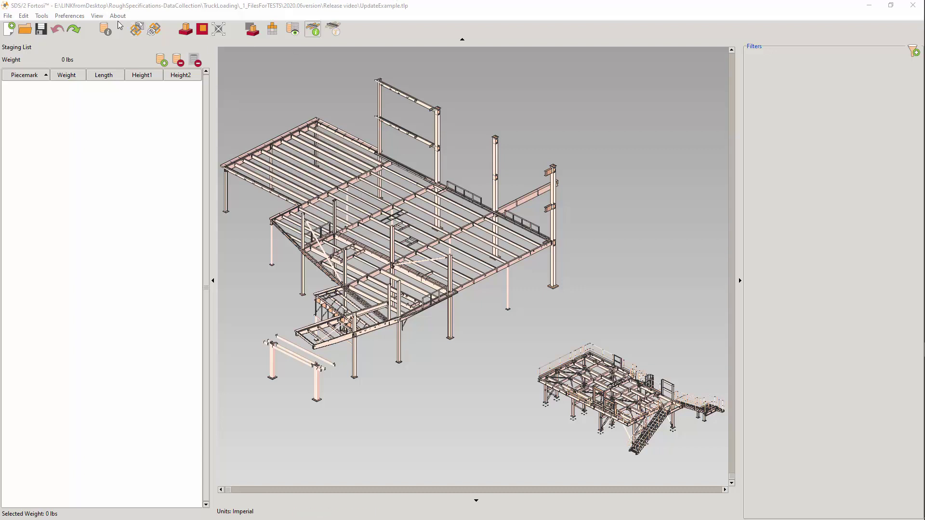
Rename models Test1Part1 through Test1Part3 to 'Unified model'
left_click(8, 16)
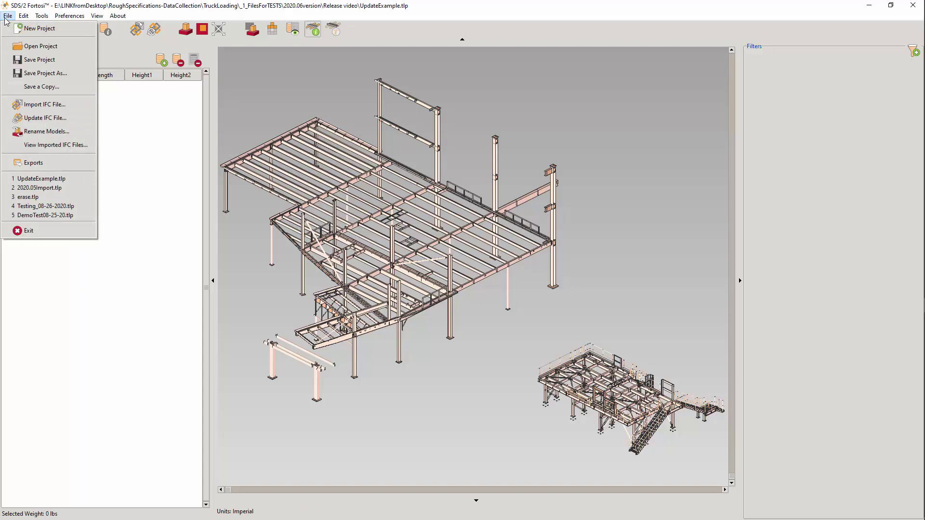
left_click(47, 132)
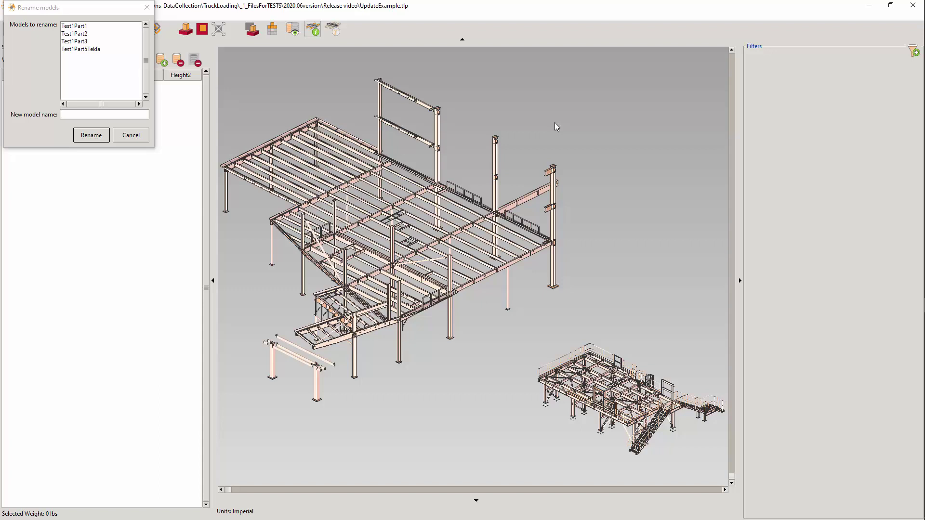
left_click(84, 27)
left_click(87, 41, "shift")
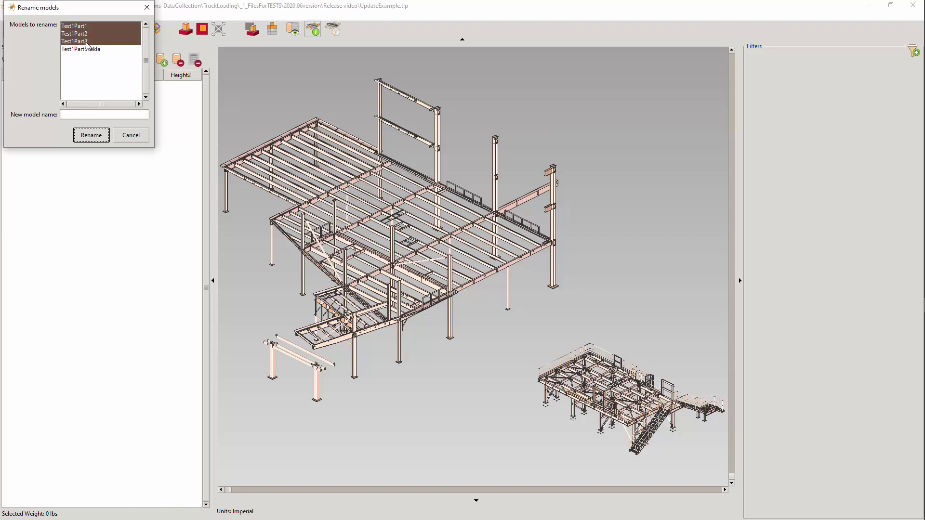
left_click(102, 115)
type("Unified model")
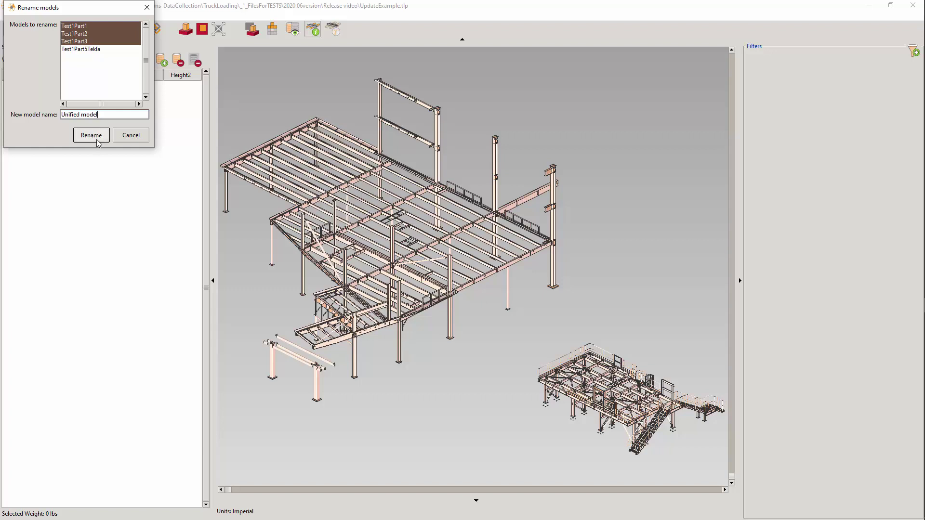
left_click(97, 139)
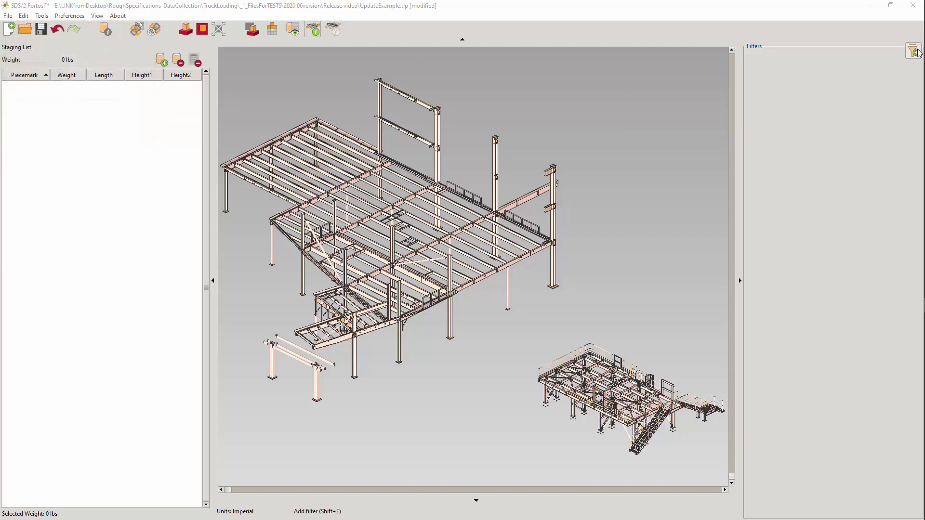
Filter the view on SDS2_Fortosi:Model_ID to show only Unified model
scroll(487, 86, "down", 10)
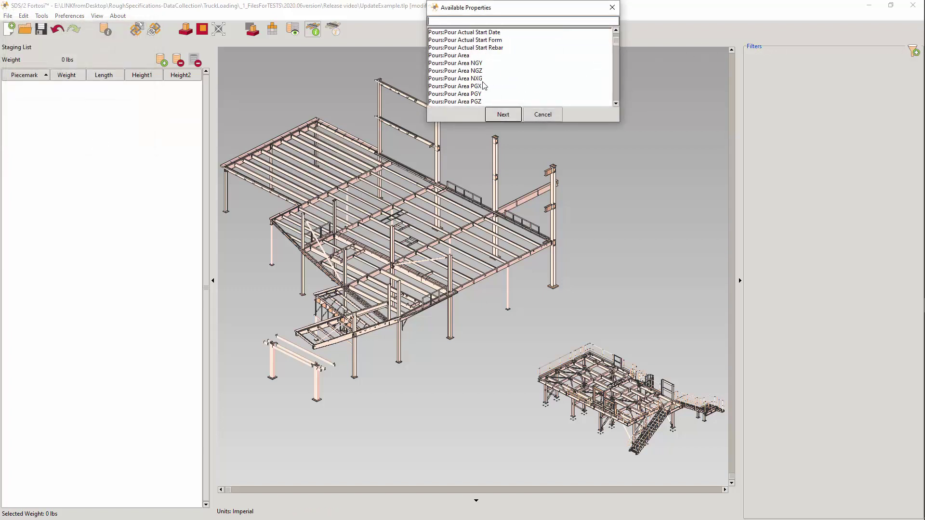
scroll(486, 86, "down", 5)
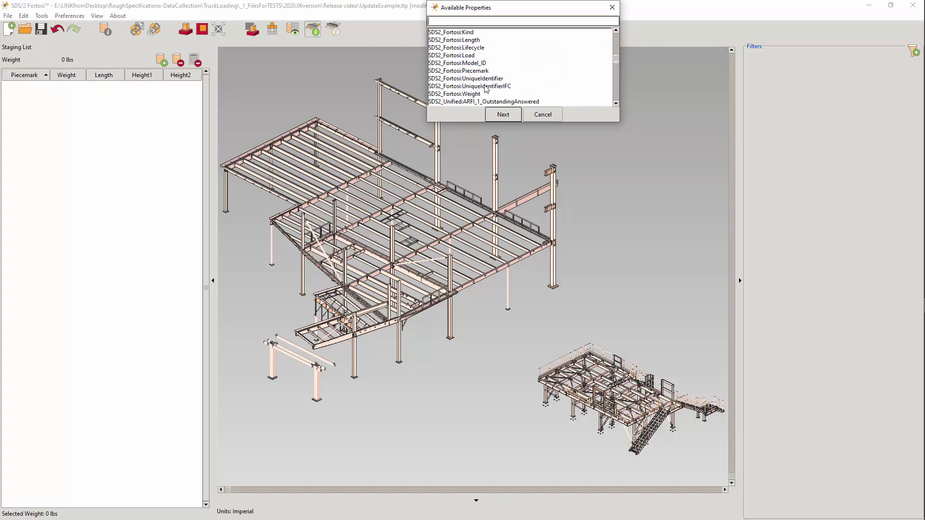
left_click(484, 64)
left_click(507, 117)
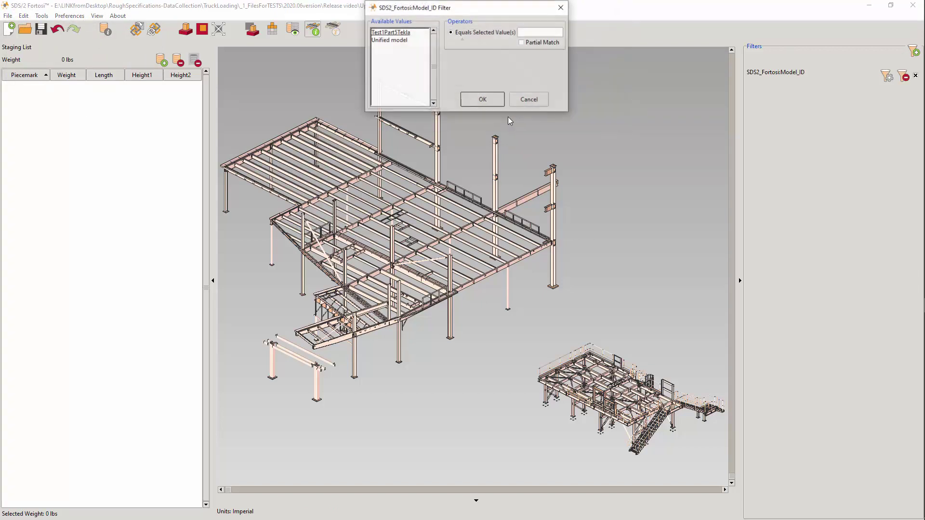
left_click(481, 101)
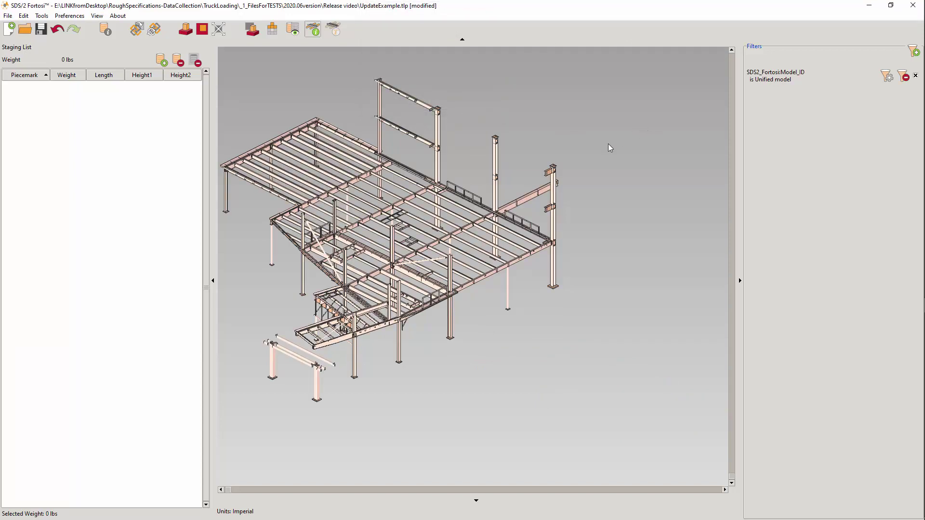
Update the Unified model from the Test1 update-append IFC file
left_click(154, 30)
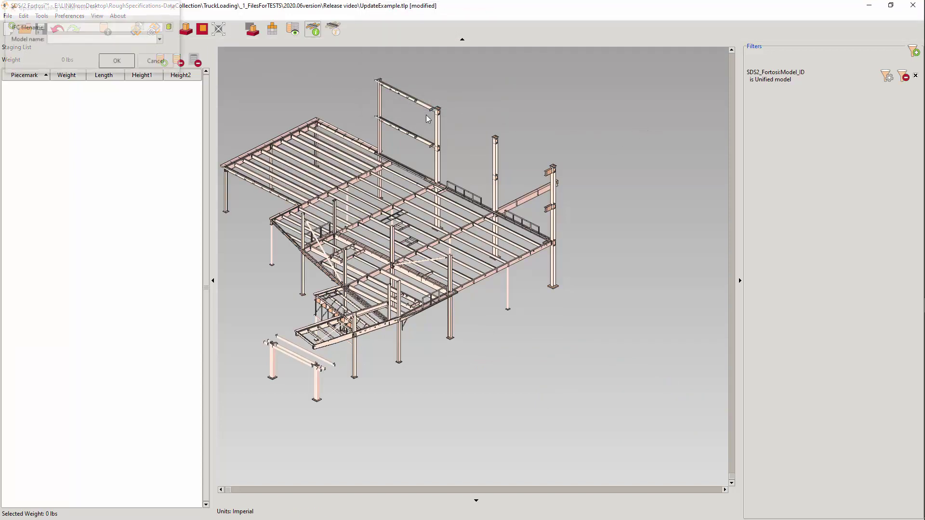
left_click(170, 27)
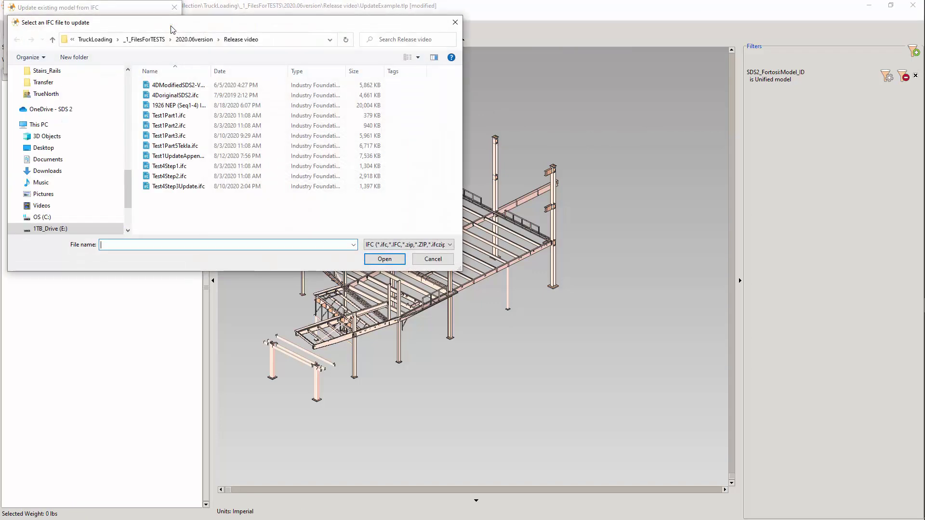
left_click(202, 157)
left_click(376, 259)
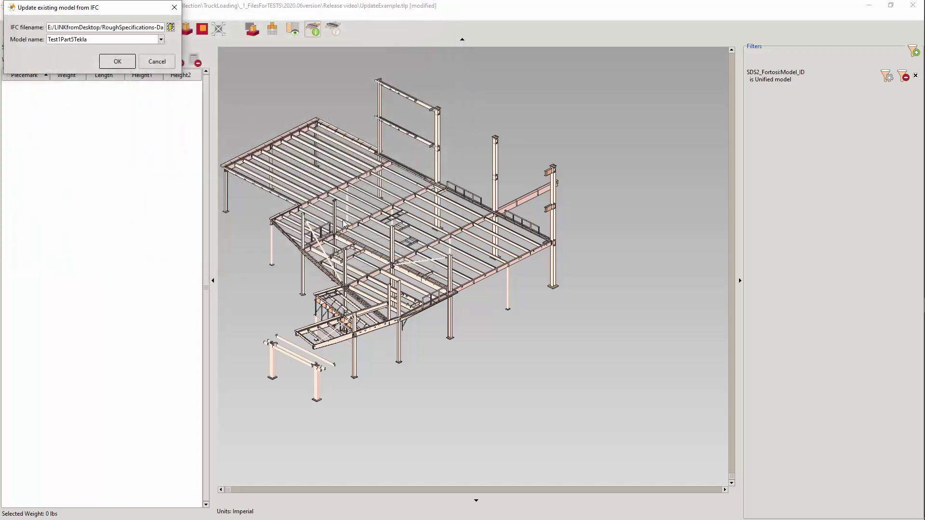
left_click(161, 40)
left_click(89, 57)
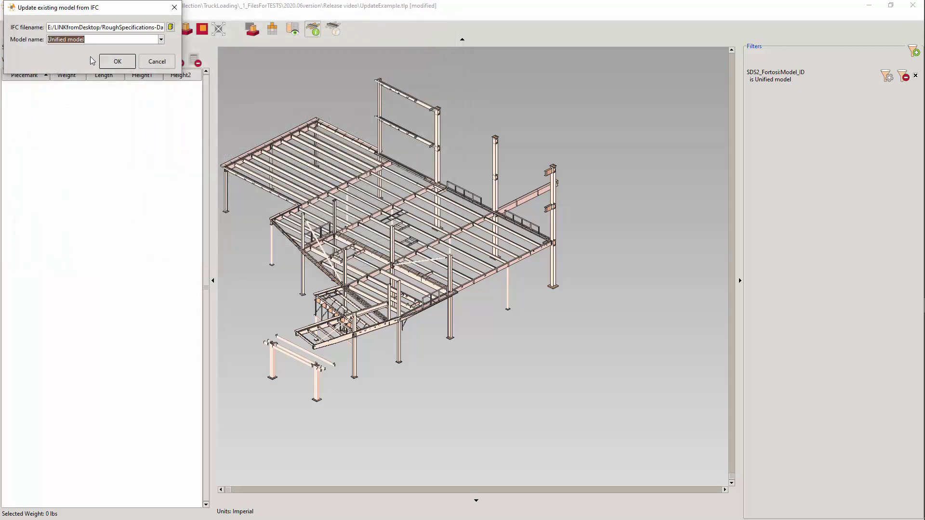
left_click(117, 61)
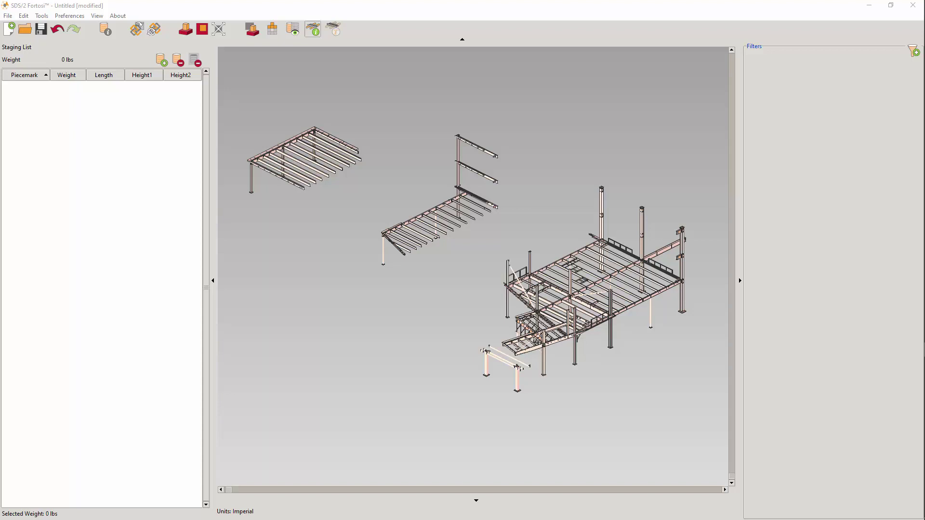
left_click(7, 16)
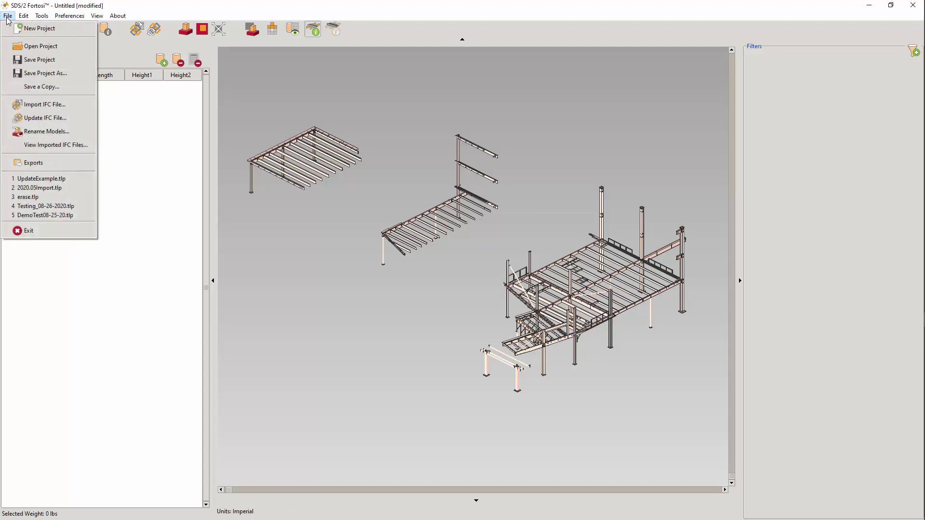
left_click(47, 132)
left_click(75, 27)
left_click(82, 42, "shift")
left_click(107, 114)
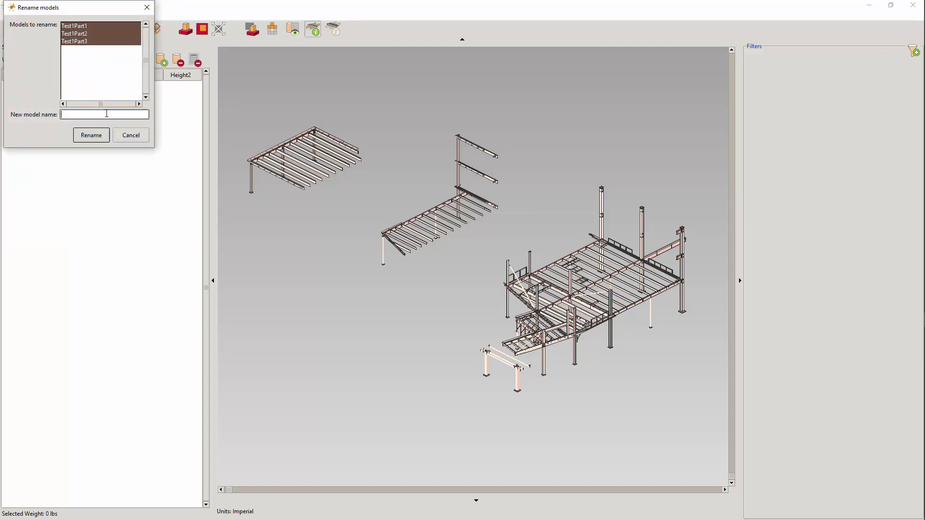
type("Combined")
left_click(96, 138)
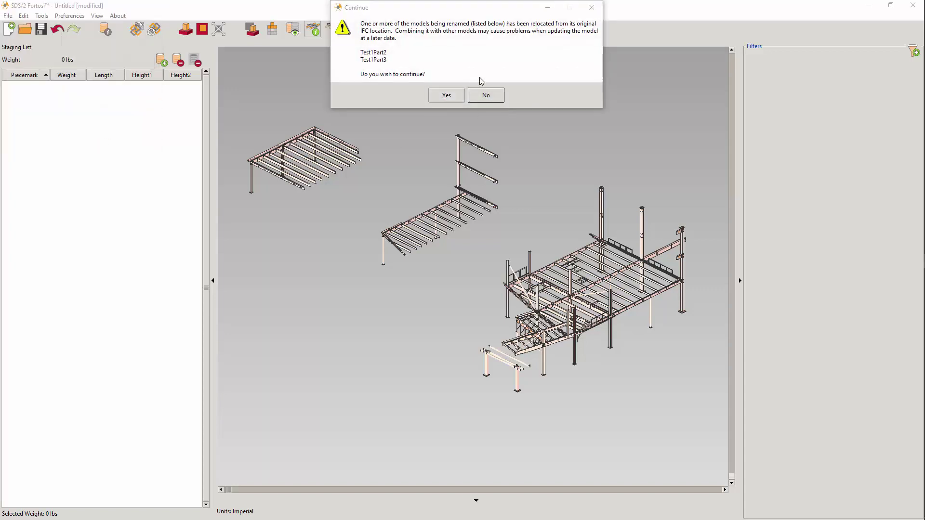
left_click(448, 96)
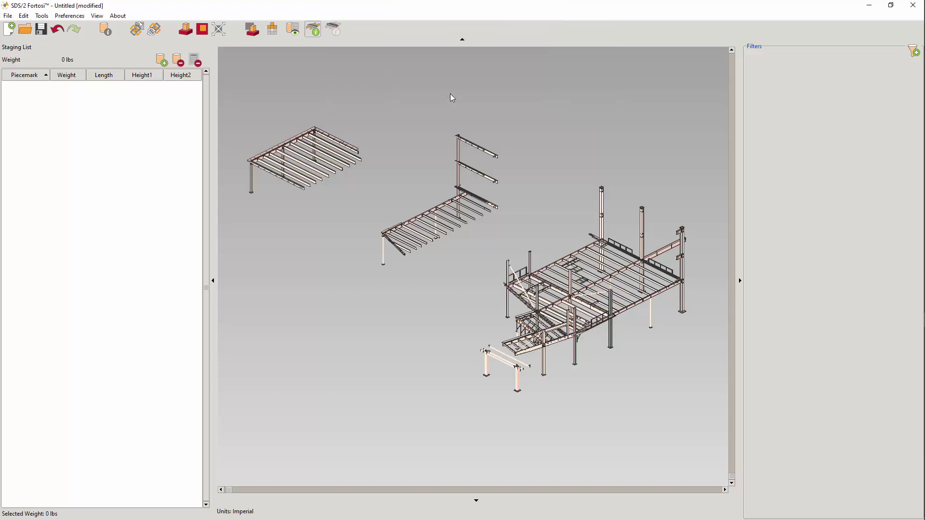
left_click(914, 51)
left_click(492, 79)
left_click(512, 117)
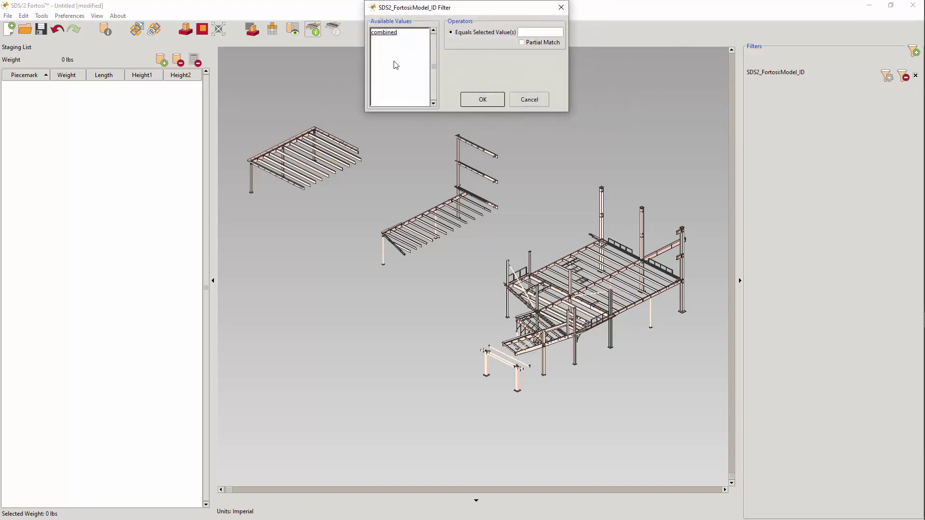
left_click(529, 100)
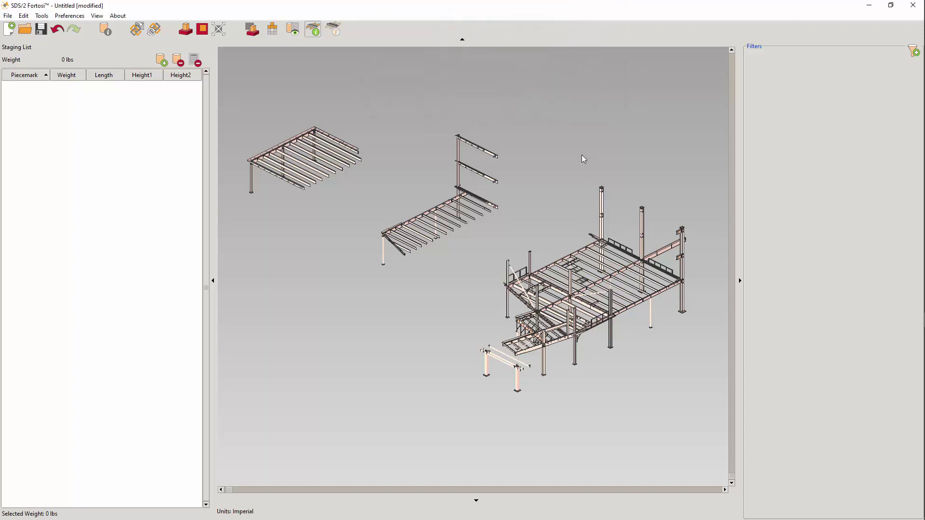
Run Update IFC File with Test1UpdateAppendedmodels.ifc to load the combined 6697 lbs structure
left_click(154, 29)
left_click(170, 27)
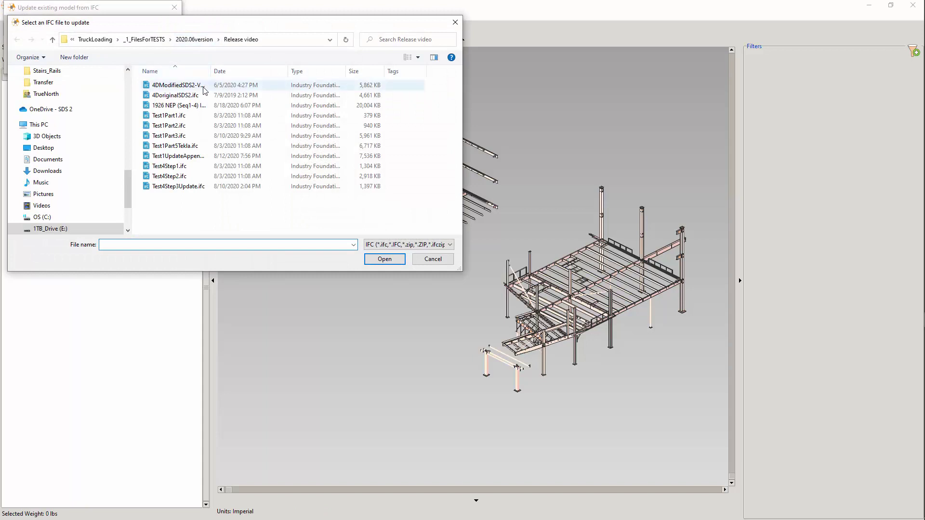
left_click(191, 156)
left_click(392, 260)
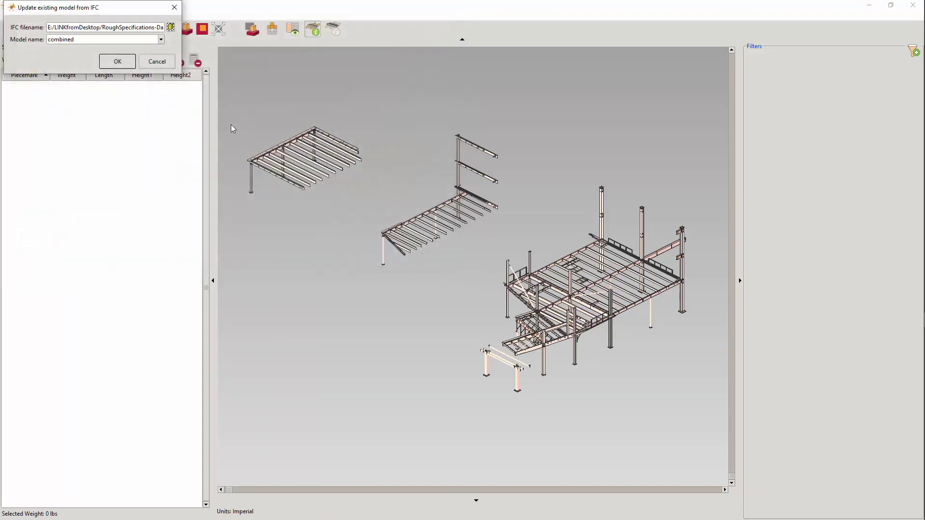
left_click(118, 61)
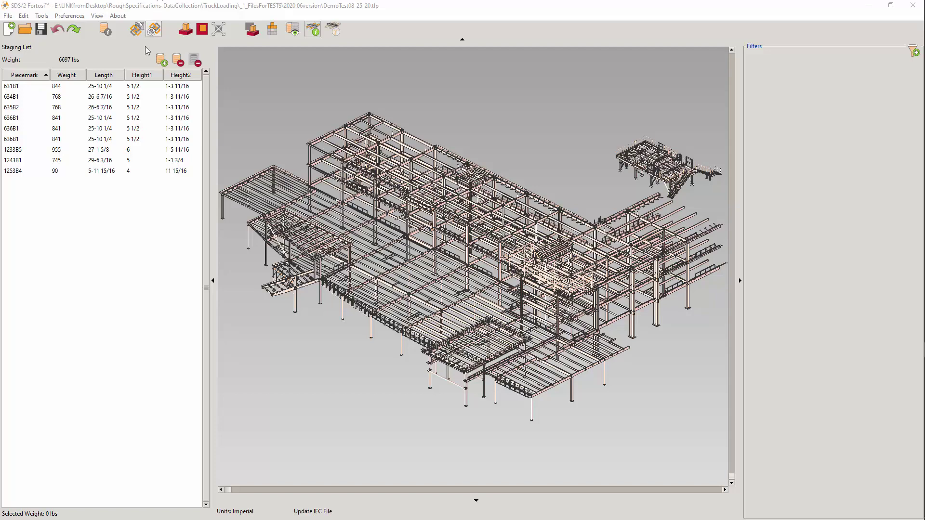
Start a new user property in Tools > Add User Properties, setting its type to Date
left_click(42, 16)
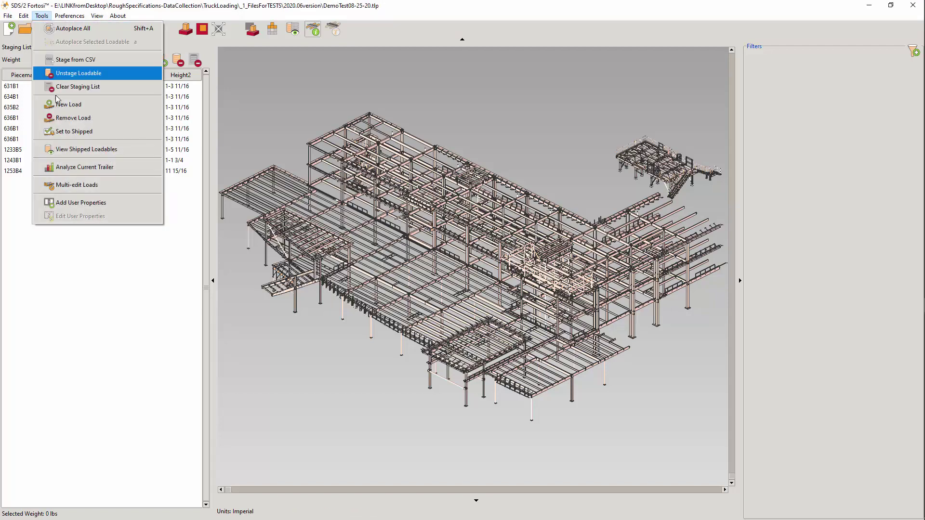
left_click(80, 202)
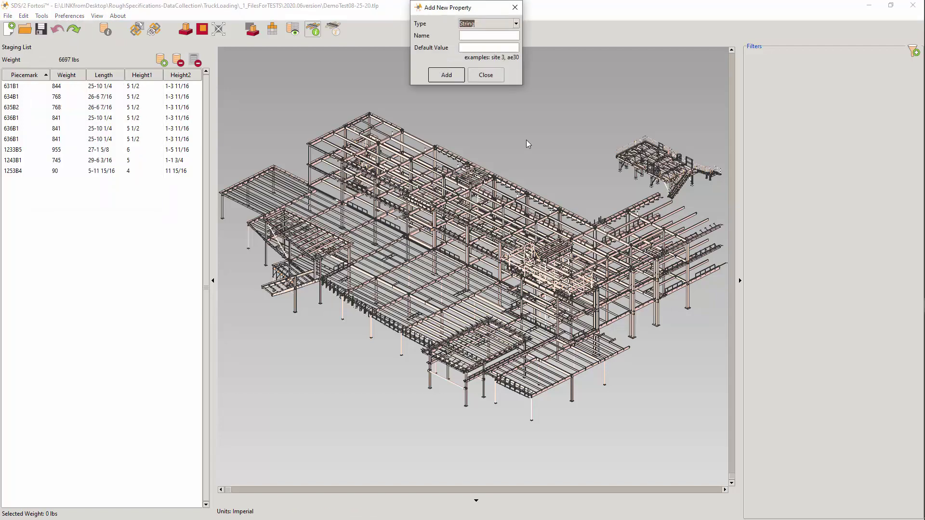
left_click(513, 24)
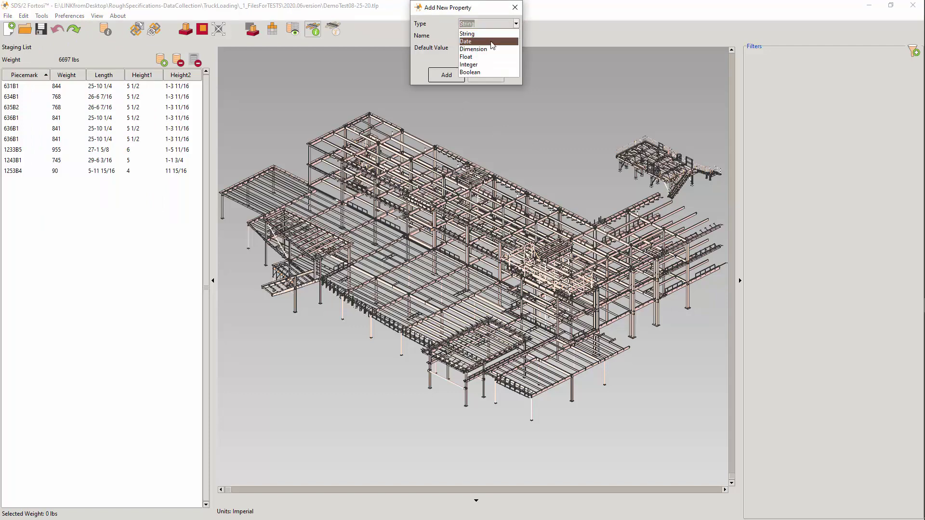
left_click(490, 42)
left_click(516, 22)
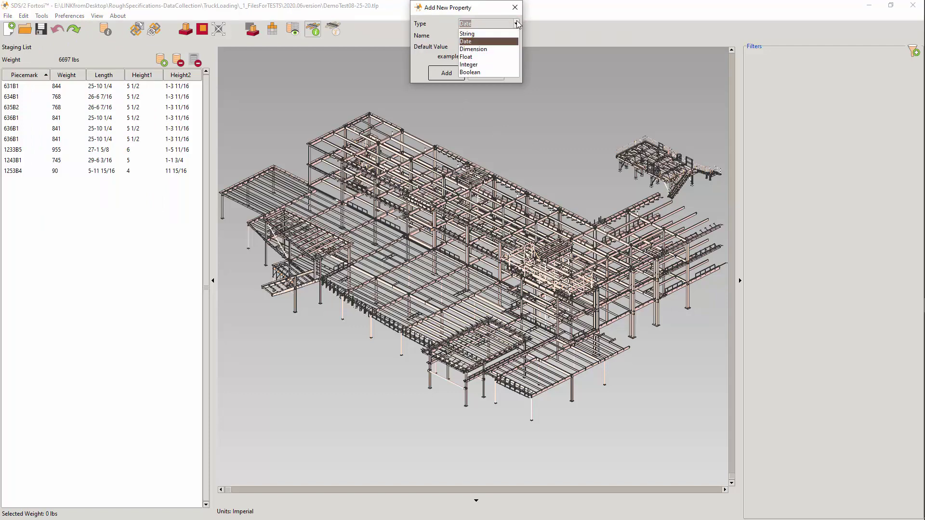
left_click(489, 64)
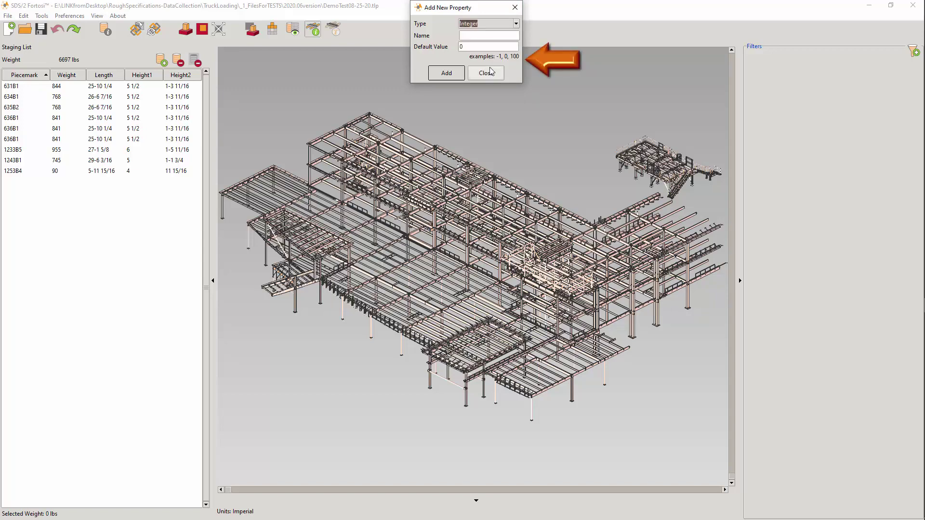
left_click(516, 24)
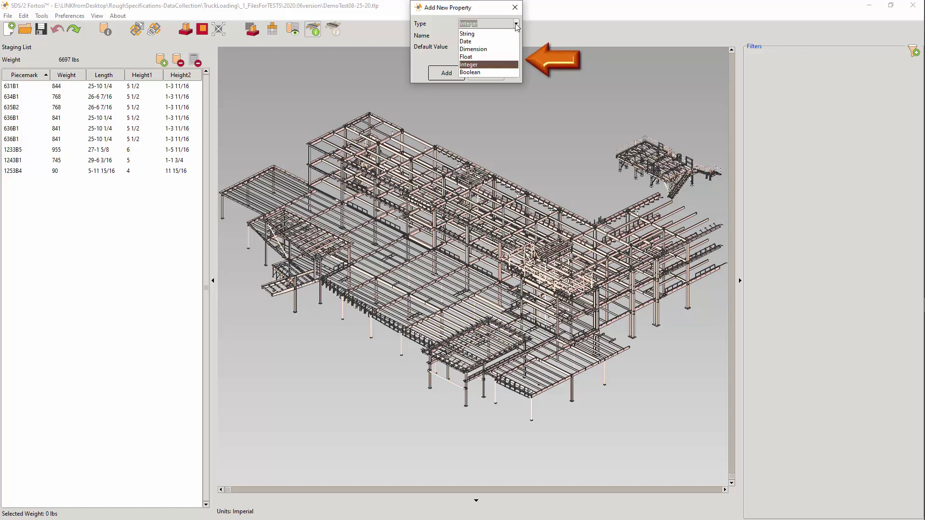
left_click(480, 42)
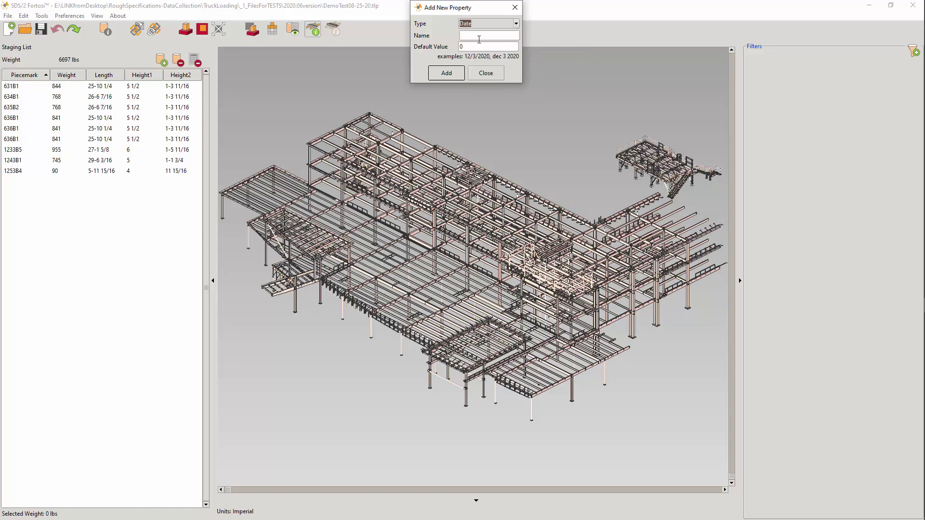
Name the property Daily, add it, and close the dialog
left_click(480, 35)
type("Daily")
left_click(455, 76)
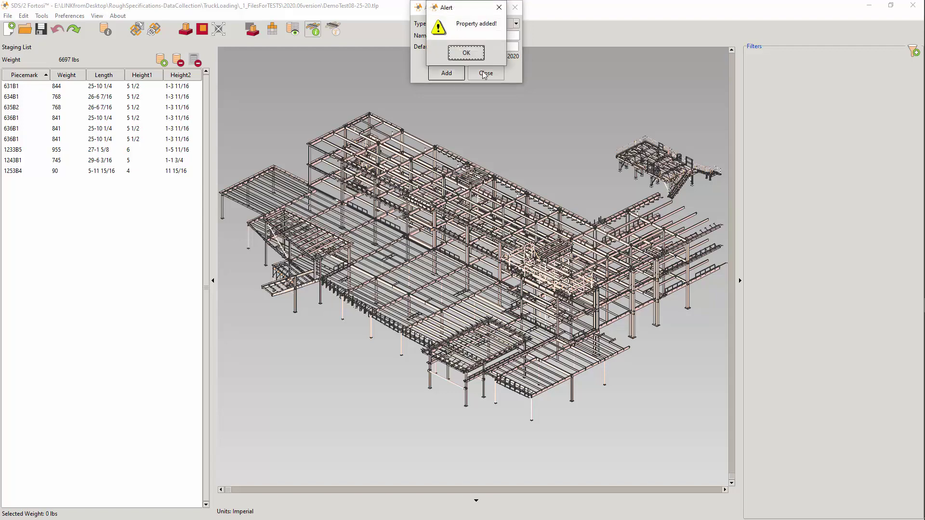
left_click(465, 53)
left_click(484, 73)
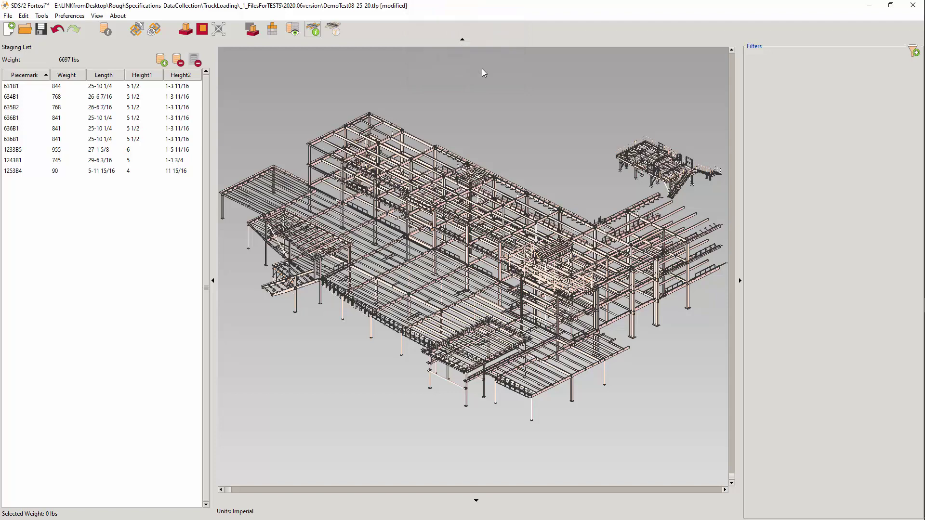
Box-select the 113 upper-left members and set their Daily property to today's date
left_click_drag(429, 77, 344, 169)
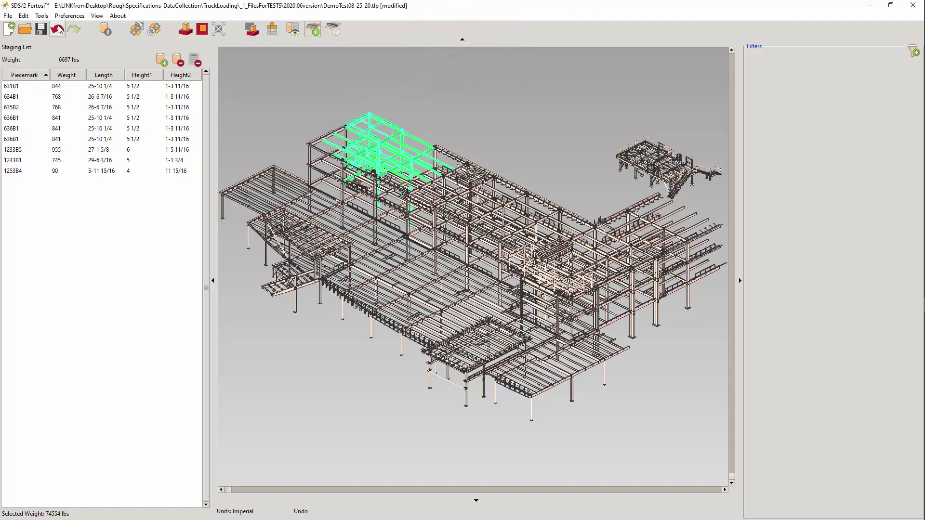
left_click(42, 16)
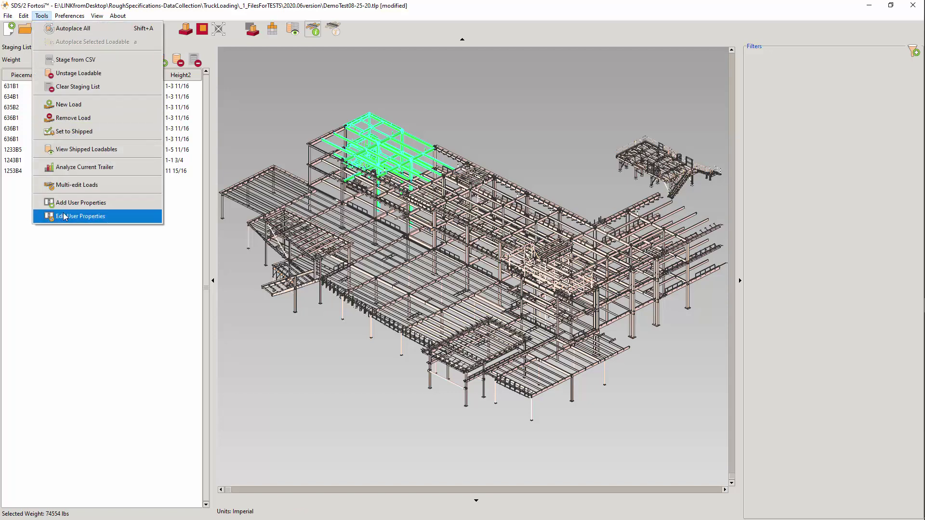
right_click(459, 89)
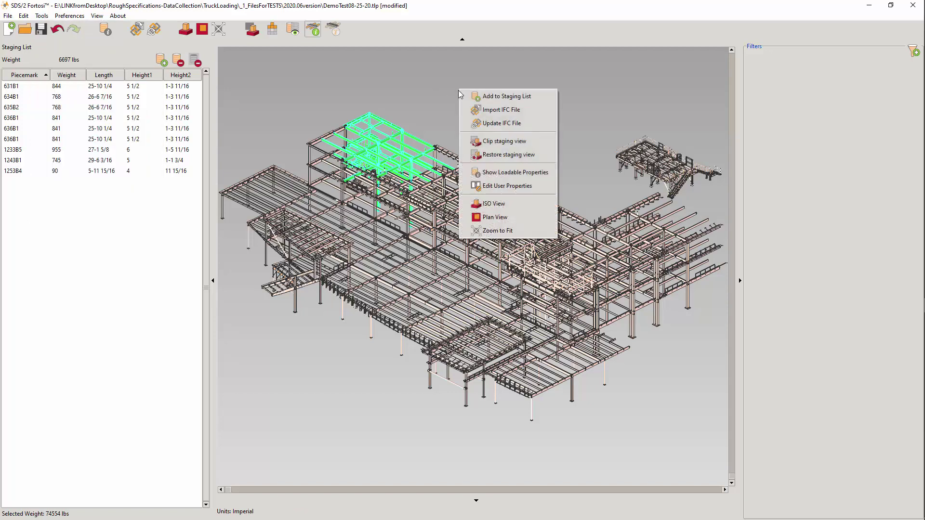
left_click(501, 187)
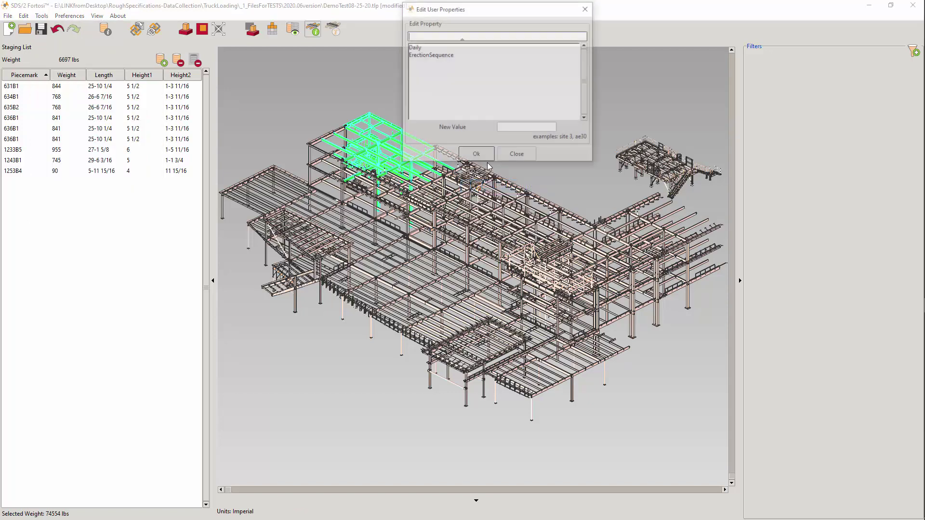
left_click(419, 46)
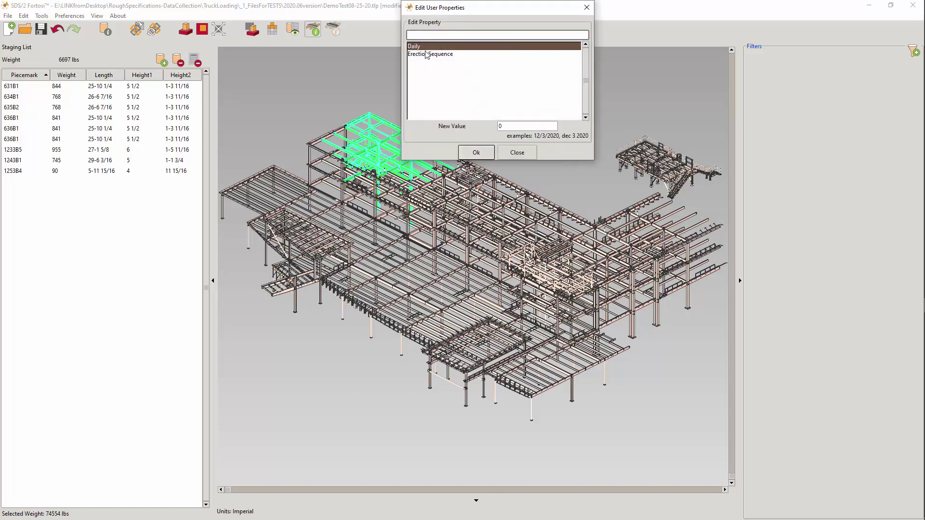
double_click(524, 126)
type("today")
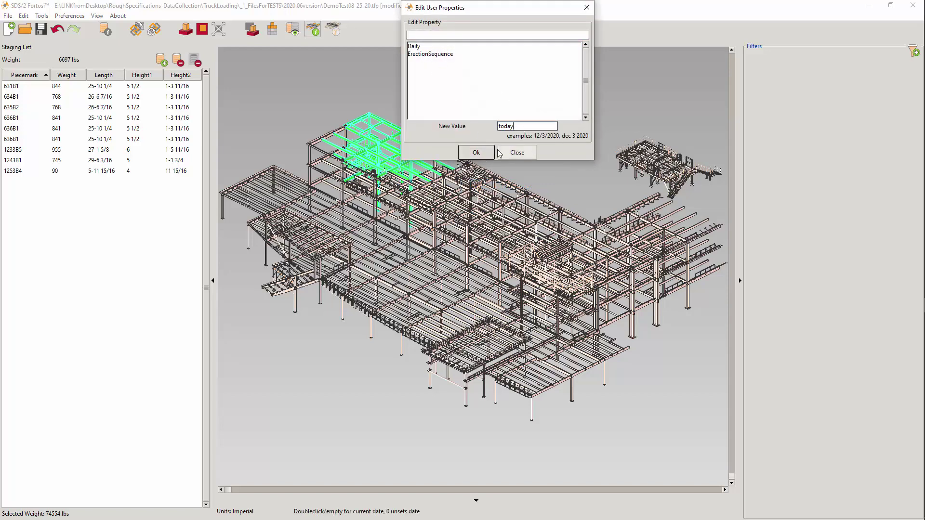
left_click(477, 153)
left_click(466, 52)
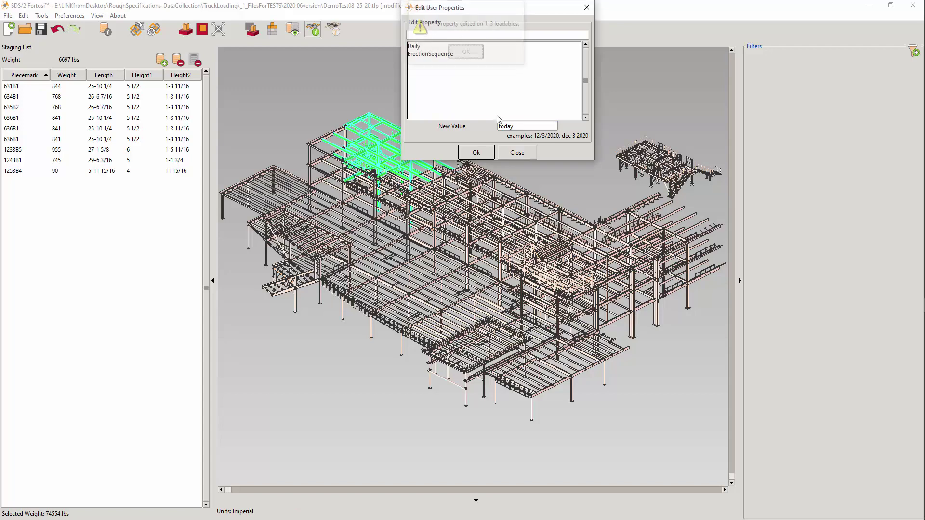
left_click(517, 153)
left_click(452, 114)
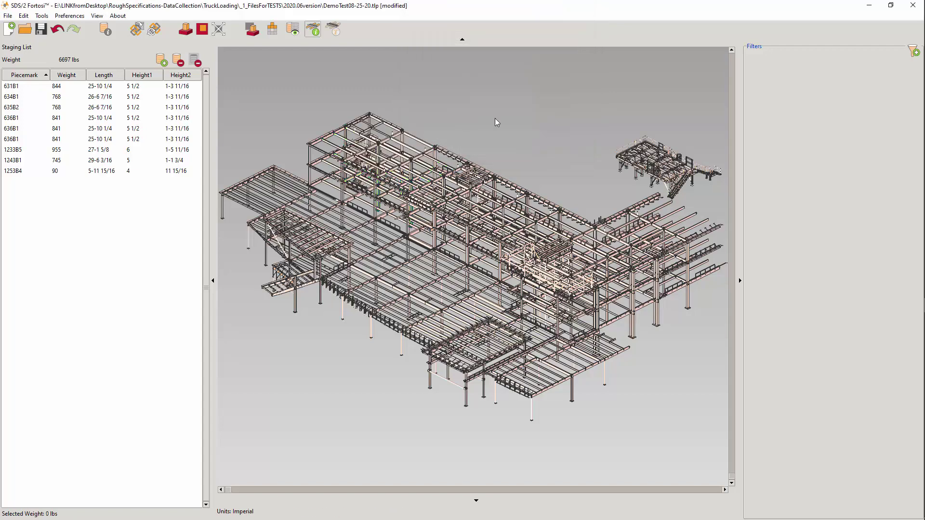
Filter the view by User Properties:Daily to show only members dated Sep 7 2020
left_click(913, 50)
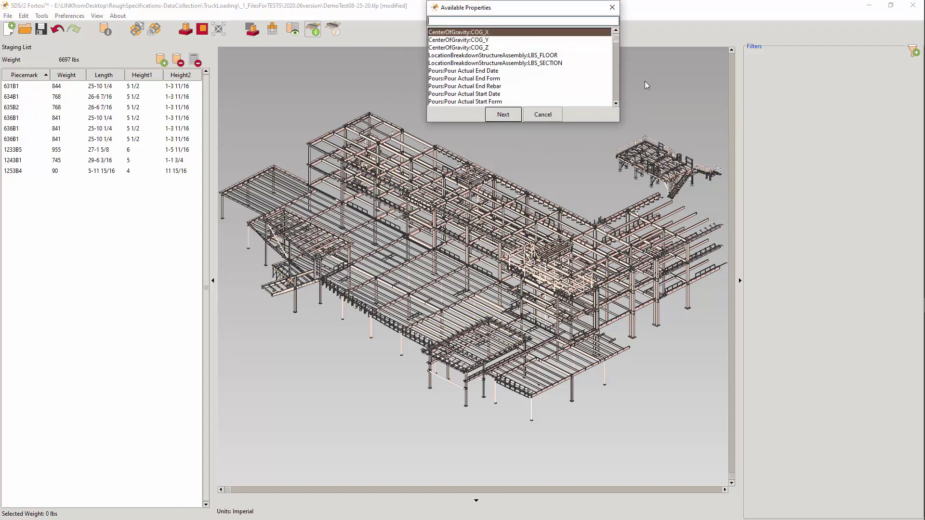
left_click_drag(617, 39, 615, 95)
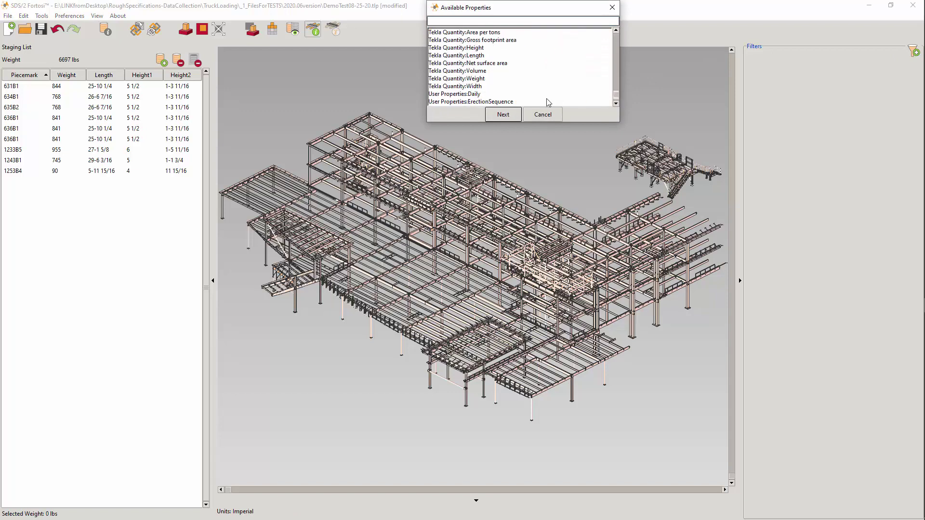
left_click(477, 95)
left_click(504, 114)
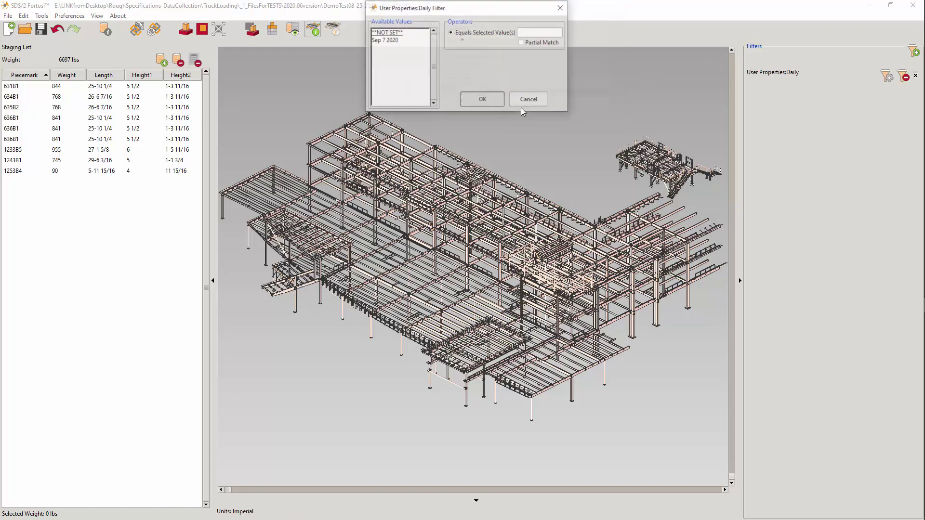
left_click(394, 40)
left_click(487, 100)
Inspect one filtered beam's properties and remove the Daily value from its hover tip
left_click(427, 145)
right_click(473, 140)
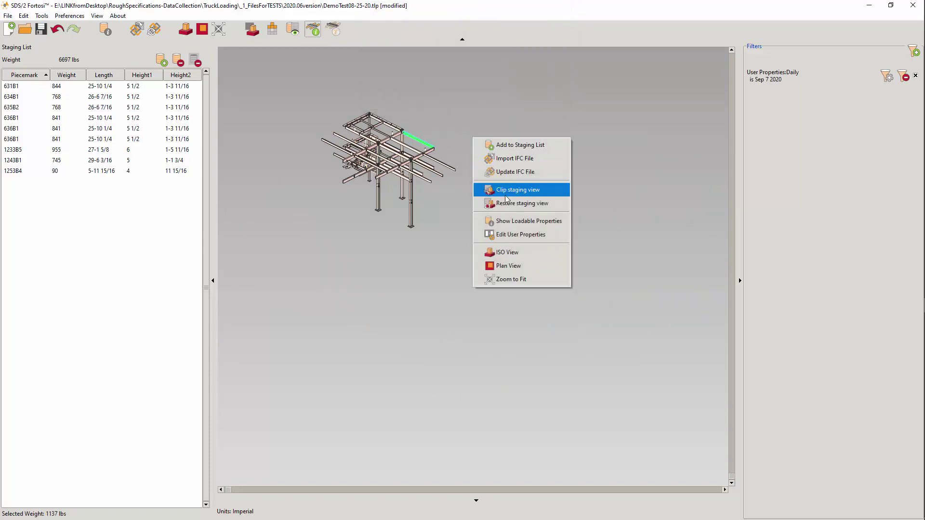
left_click(516, 221)
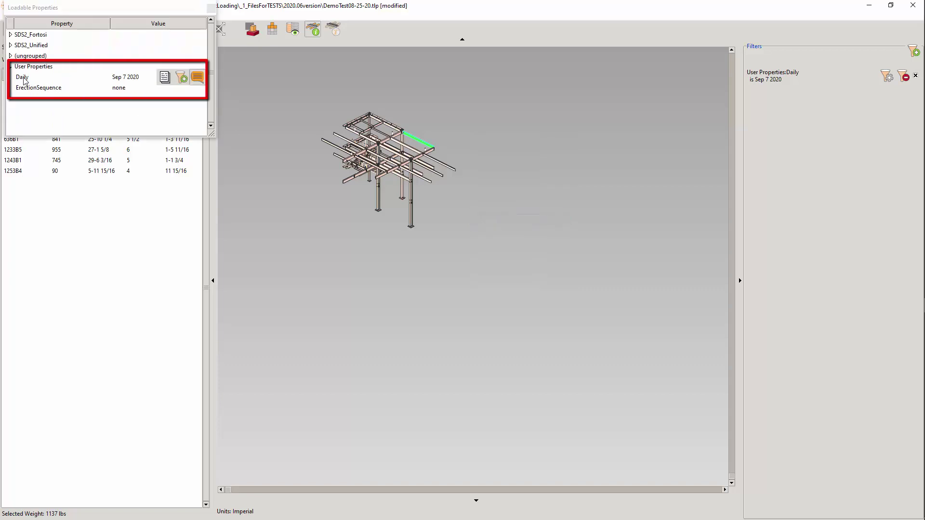
left_click(197, 77)
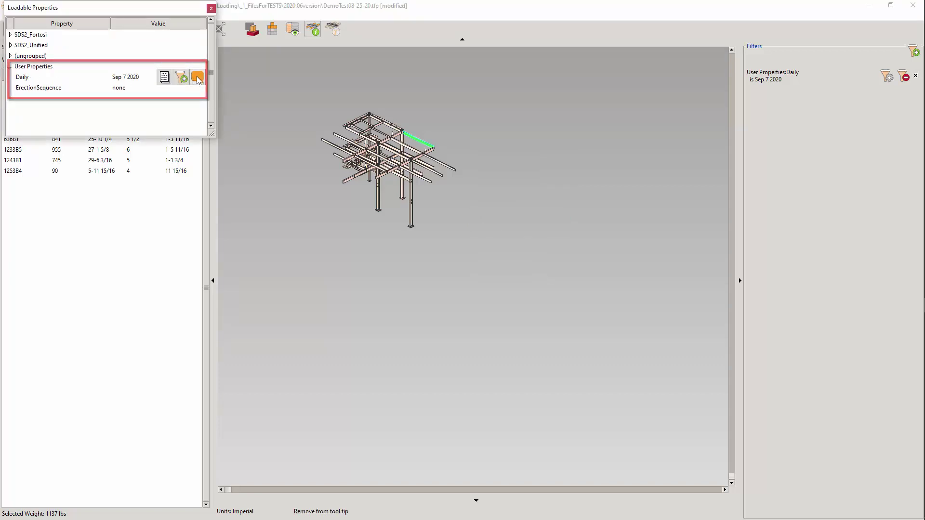
left_click(470, 131)
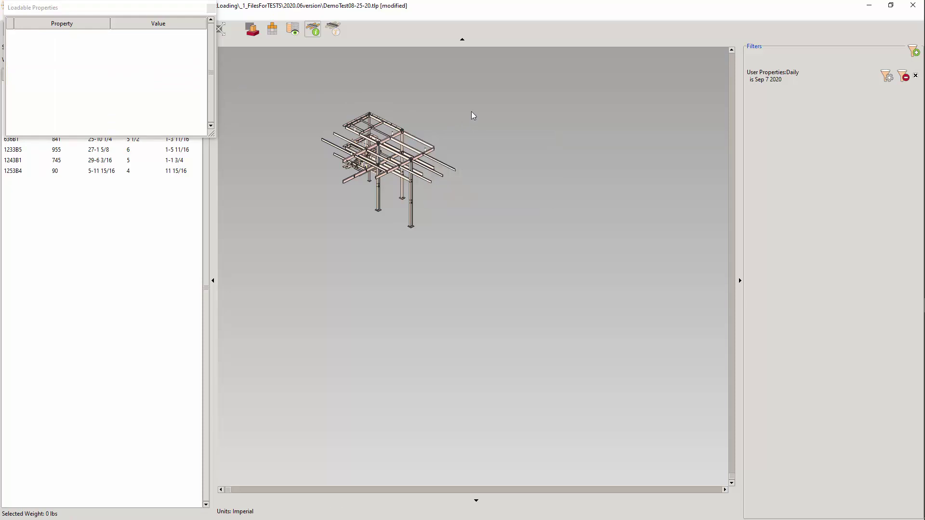
Review the Shipment Important Properties without changes, then switch off the Daily Sep 7 2020 filter
left_click(211, 8)
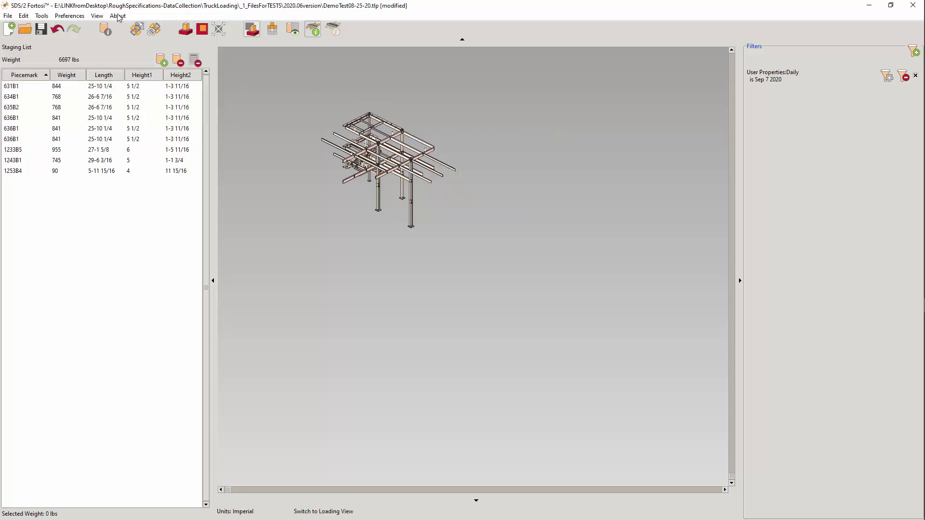
left_click(70, 16)
left_click(92, 42)
left_click_drag(106, 45, 113, 110)
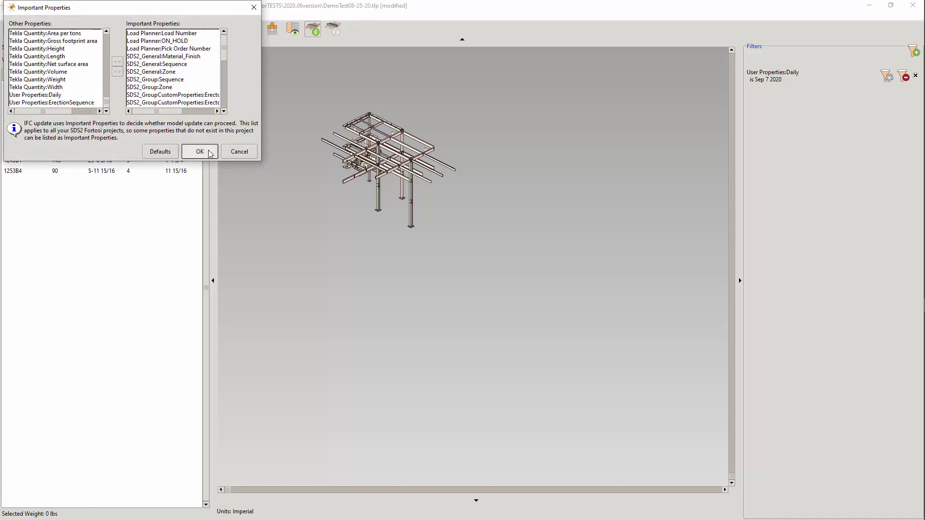
left_click(241, 152)
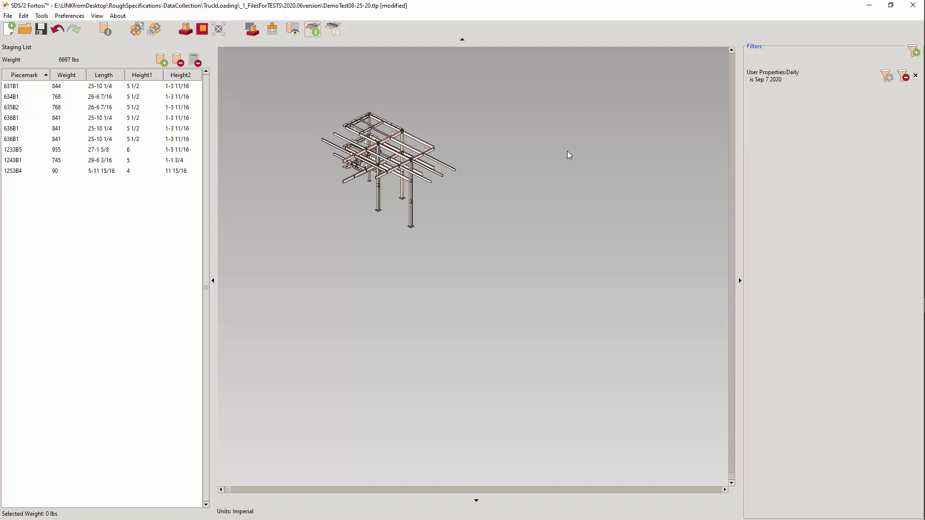
left_click(916, 76)
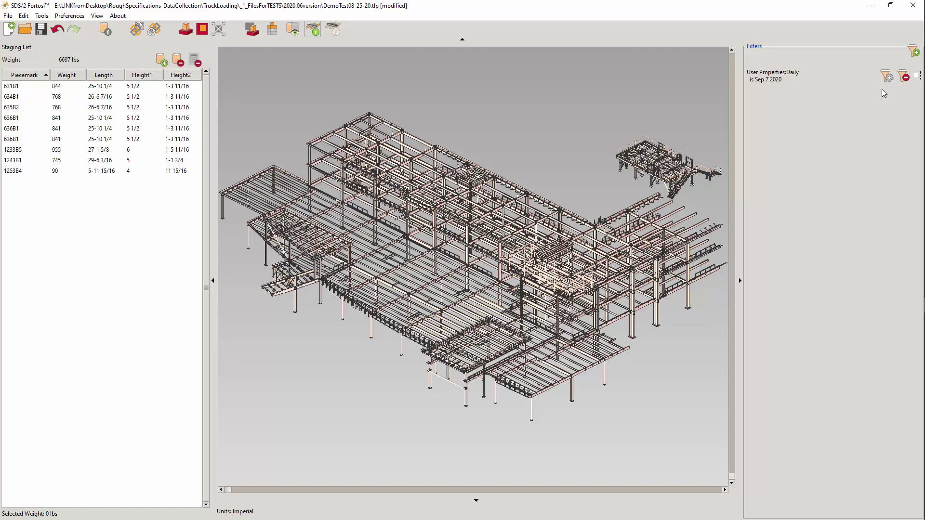
Export an IFC Model file named 'Whatever' to the Desktop
left_click(8, 16)
left_click(41, 163)
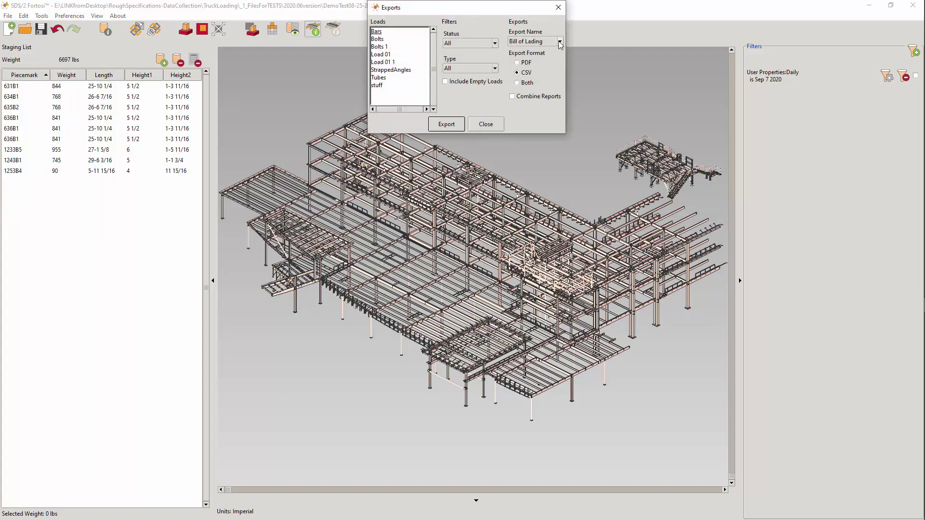
left_click(560, 43)
left_click(525, 99)
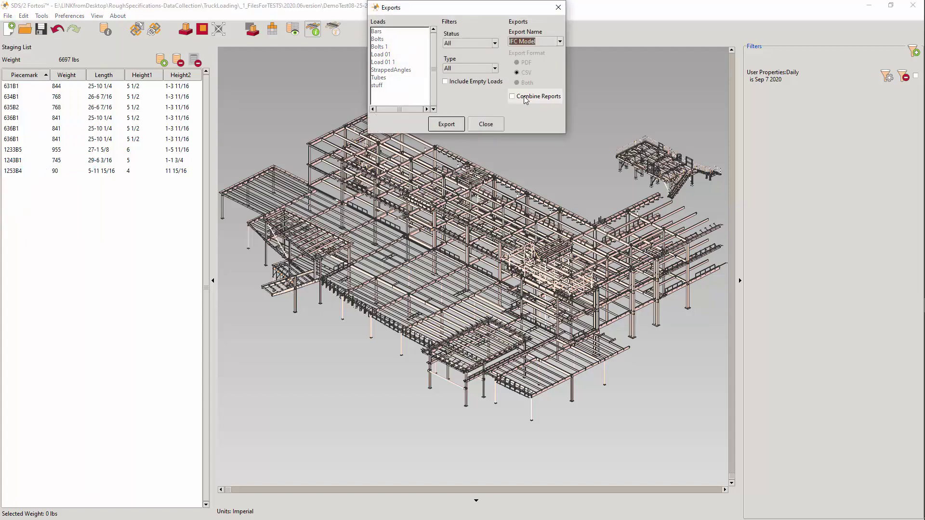
left_click(446, 125)
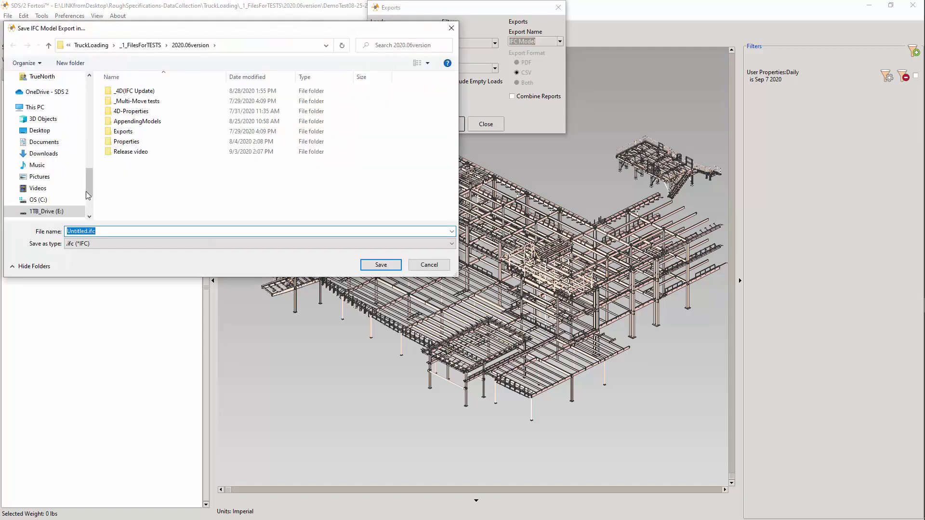
left_click(39, 130)
left_click(100, 231)
type("Whatever")
left_click(381, 265)
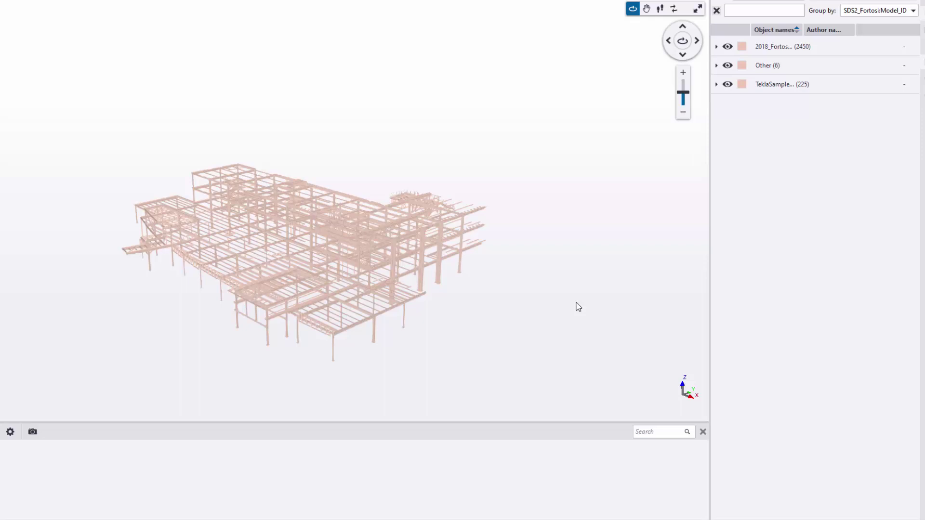
Make the TeklaSample group red, then group parts by SDS2_Fortosi:Load
left_click(742, 85)
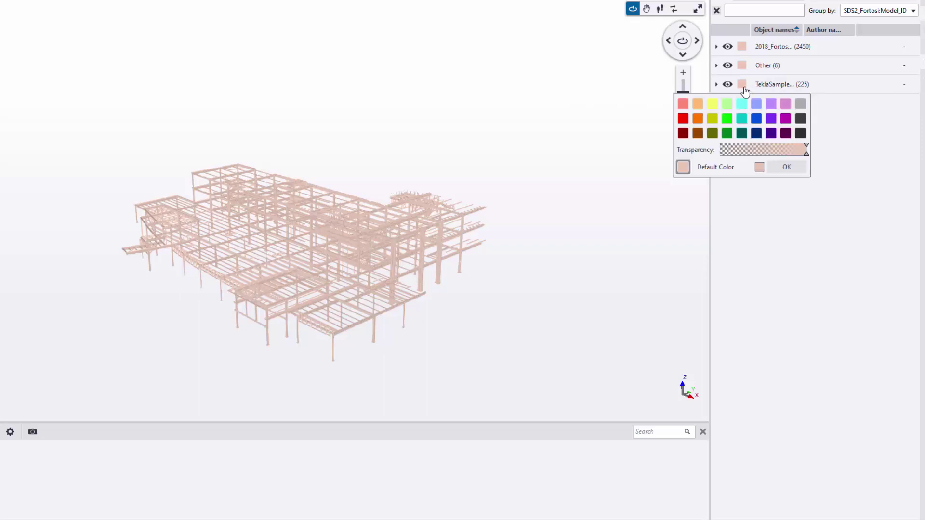
left_click(684, 118)
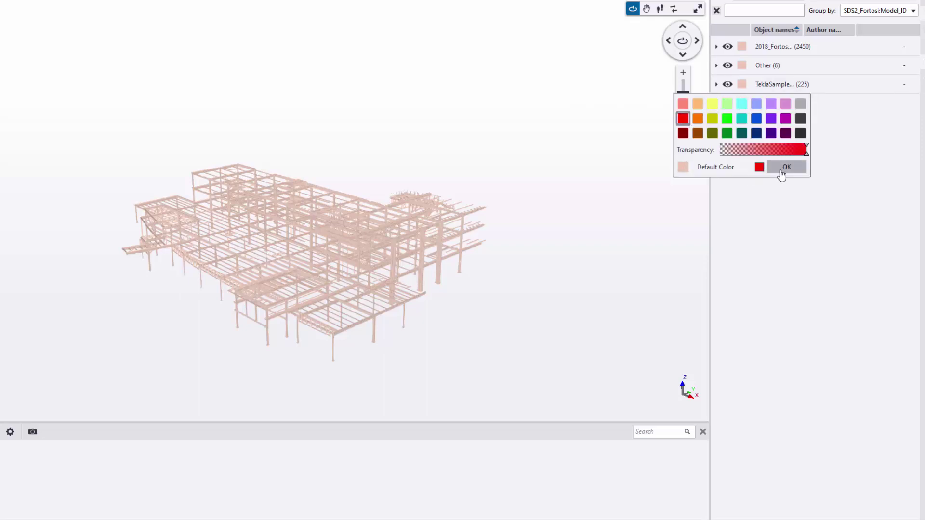
left_click(786, 167)
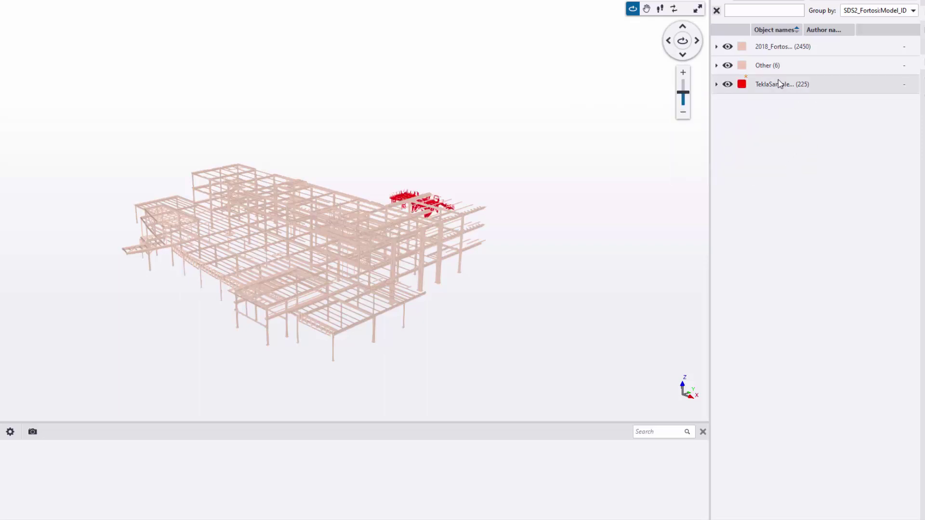
left_click(880, 10)
left_click(806, 42)
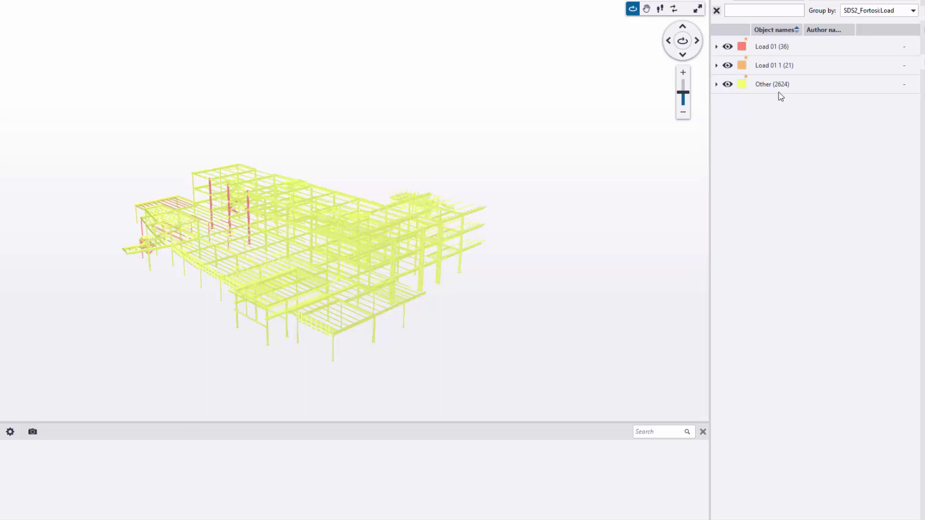
Colour the Load 01 1 parts dark orange
left_click(741, 67)
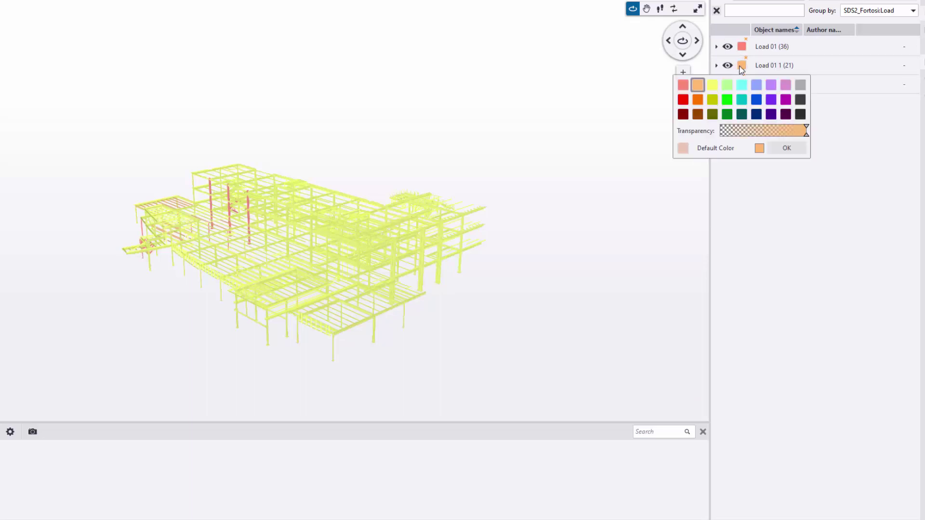
left_click(698, 100)
left_click(795, 149)
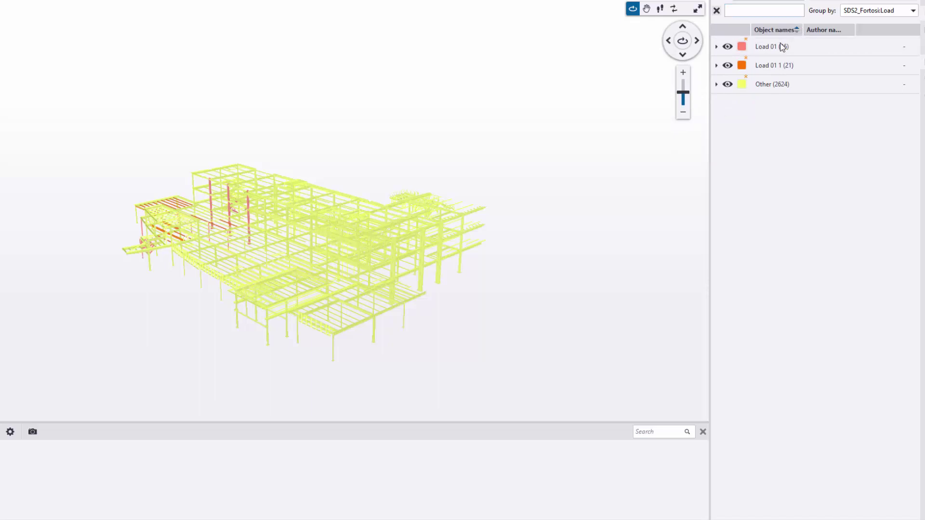
Colour the Load 01 parts purple, then briefly hide and re-show the Other parts
left_click(740, 47)
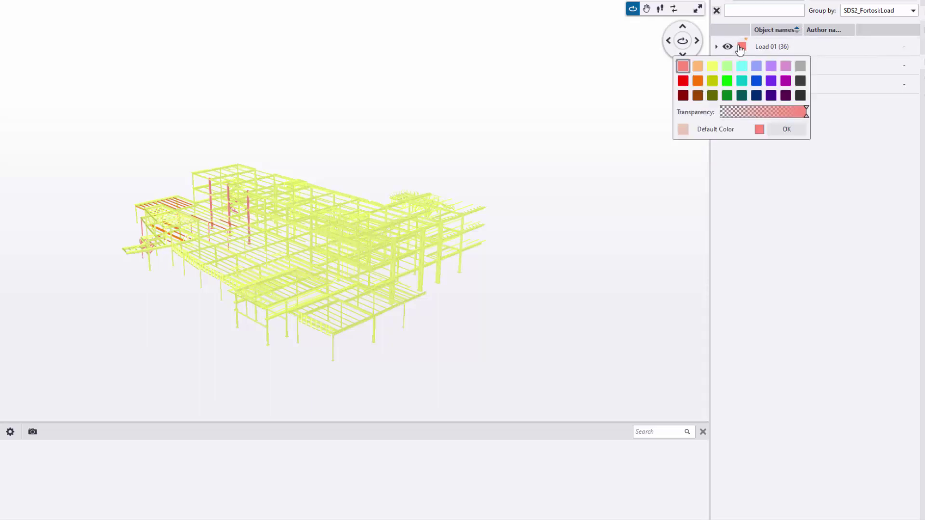
left_click(771, 80)
left_click(786, 130)
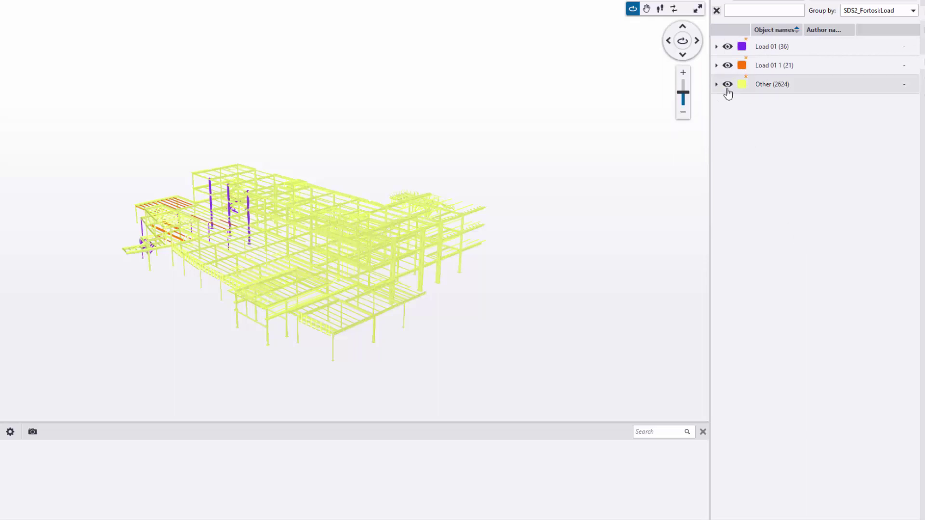
left_click(727, 85)
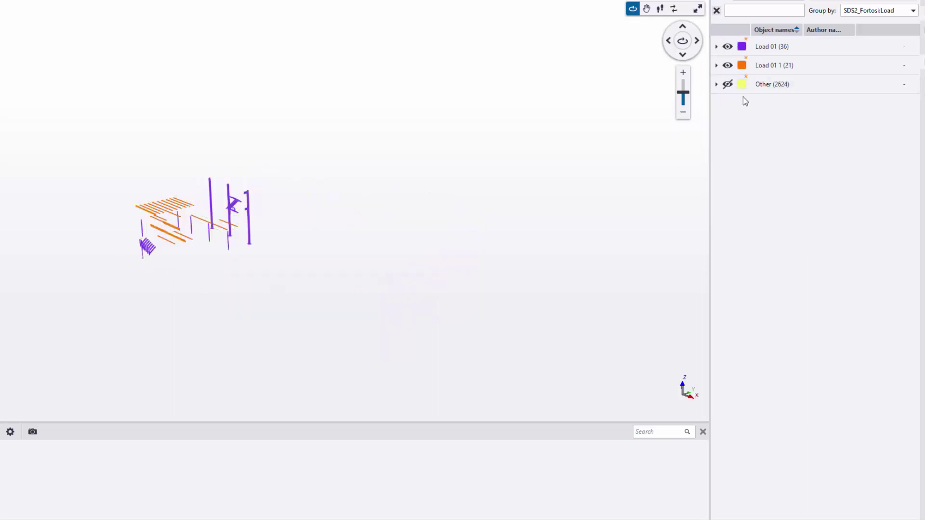
left_click(727, 85)
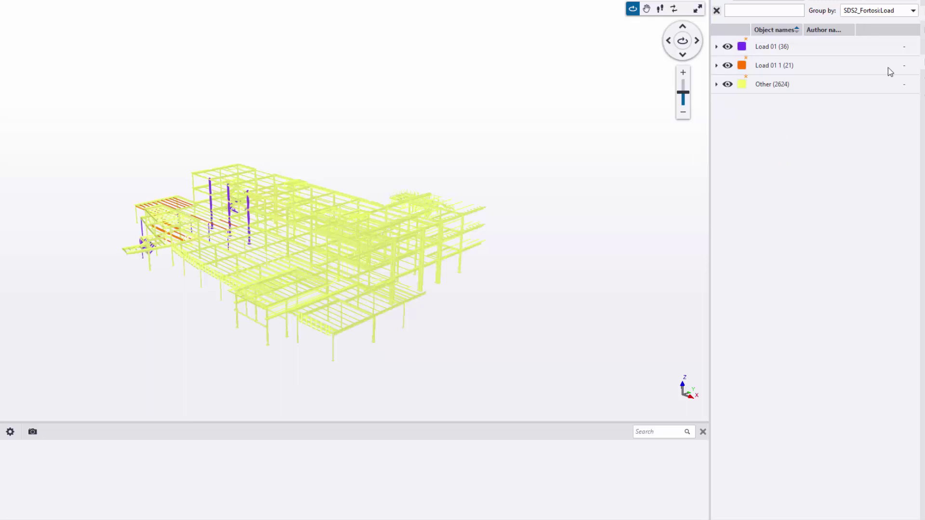
Group the model parts by User Properties:Daily
left_click(911, 10)
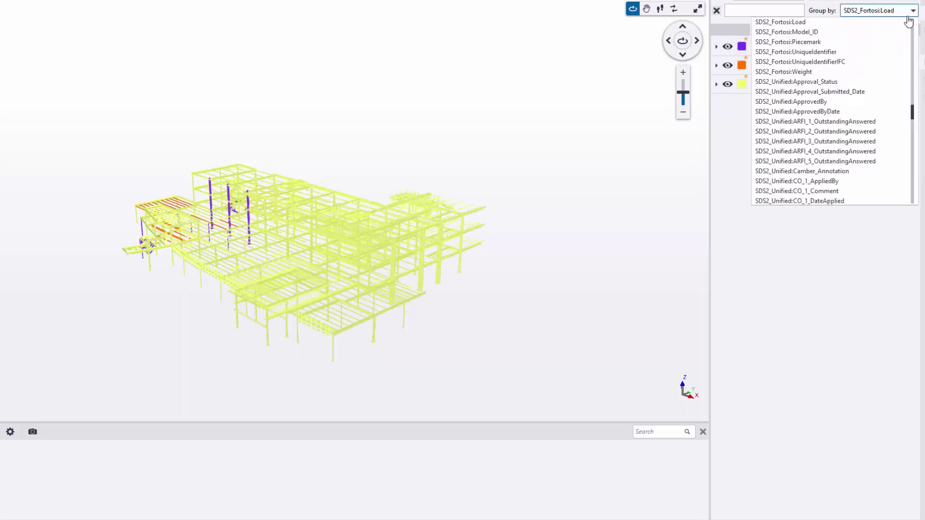
scroll(824, 67, "down", 10)
left_click(823, 65)
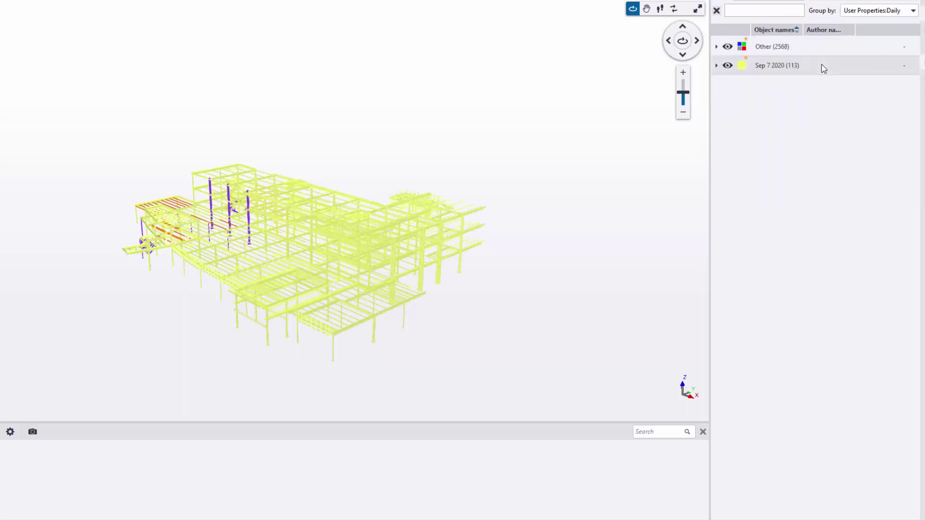
Colour the Sep 7 2020 group magenta and hide the Other parts
left_click(742, 66)
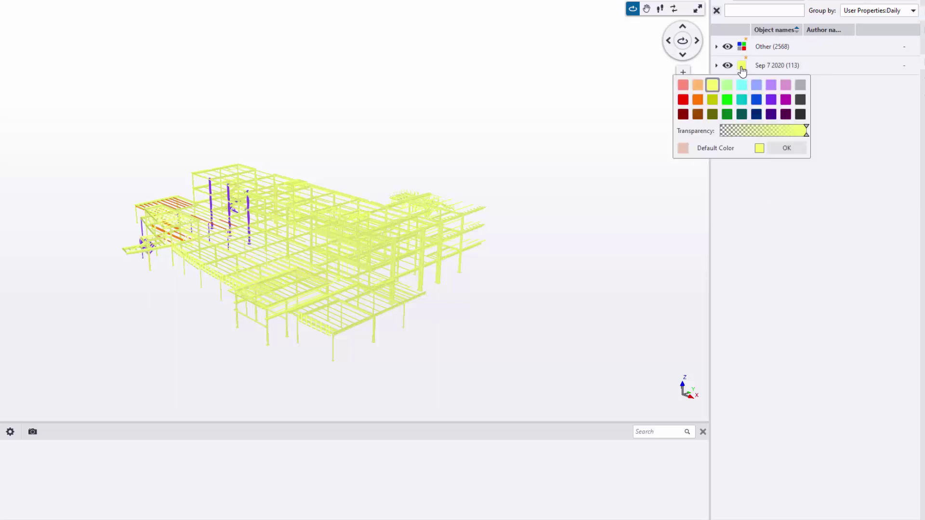
left_click(786, 99)
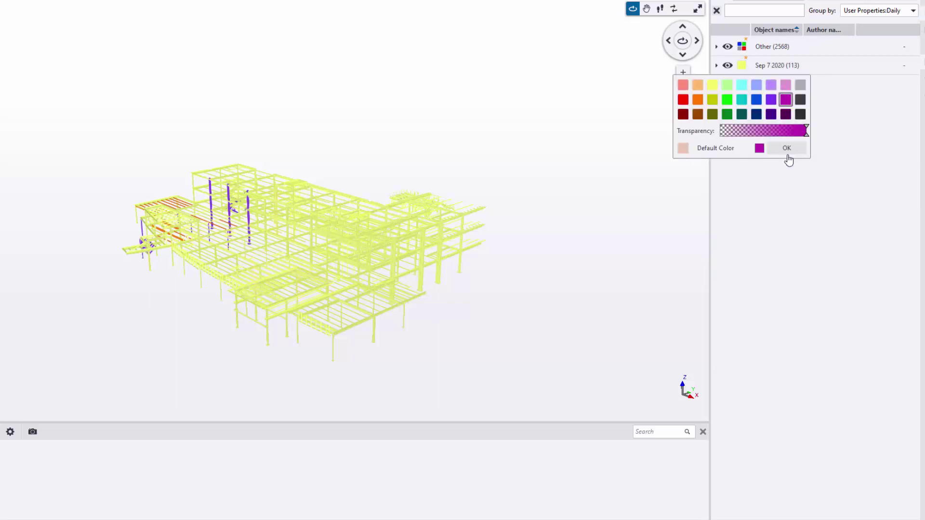
left_click(787, 148)
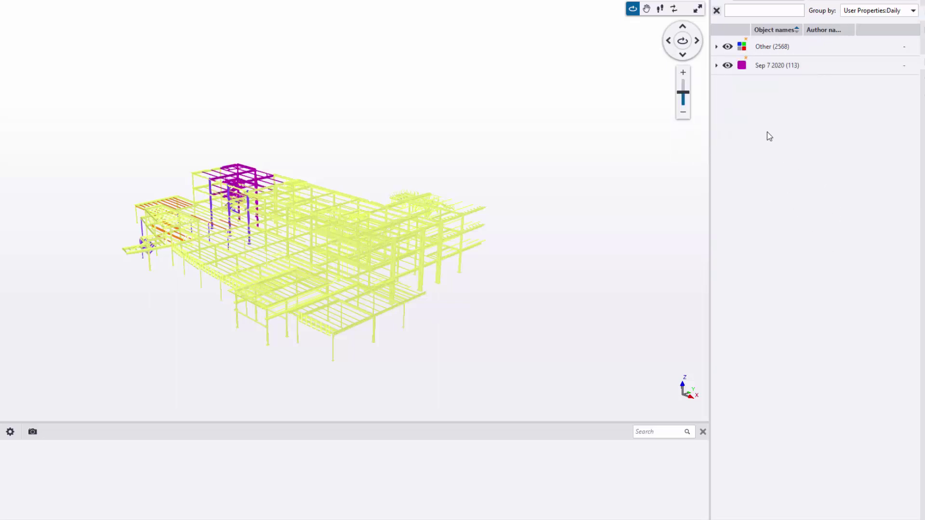
left_click(728, 47)
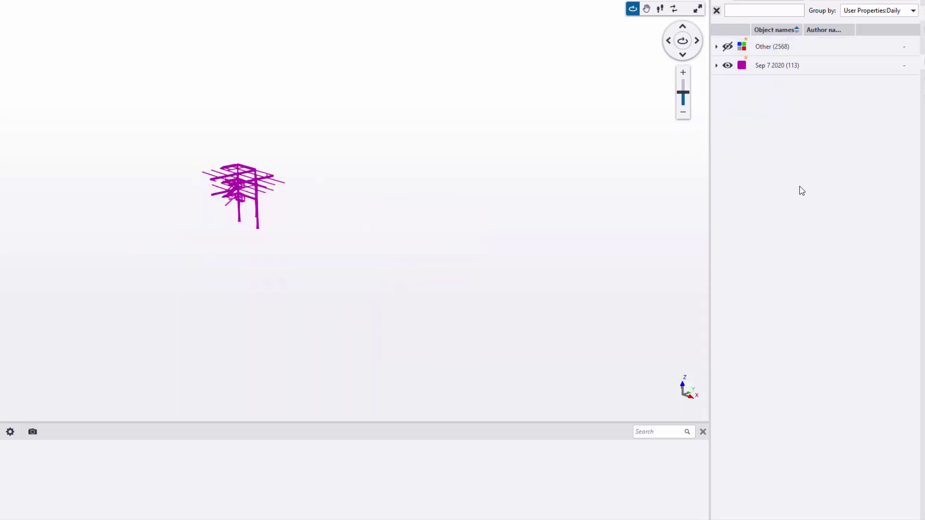